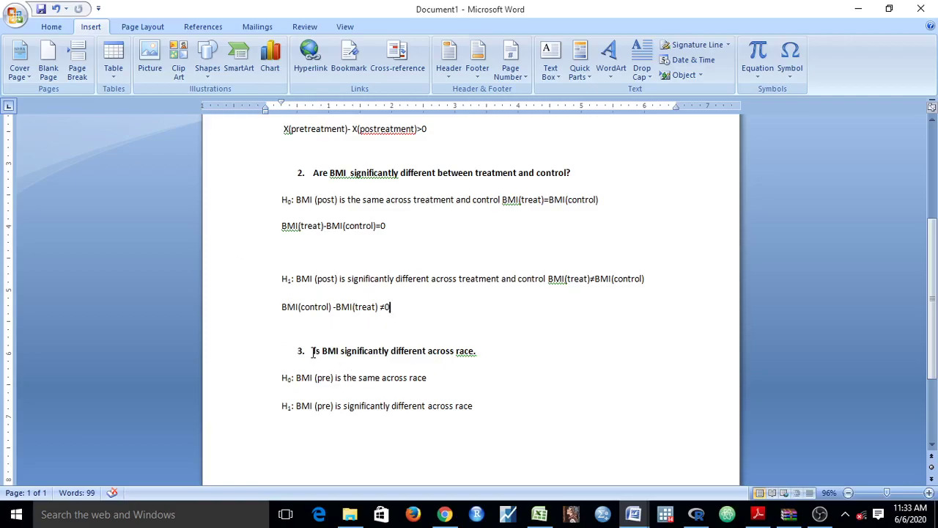
# Append "race(1)=race(2)=..race(4)" to the H0 statement under question 3
pyautogui.moveTo(322, 354); pyautogui.dragTo(480, 354)
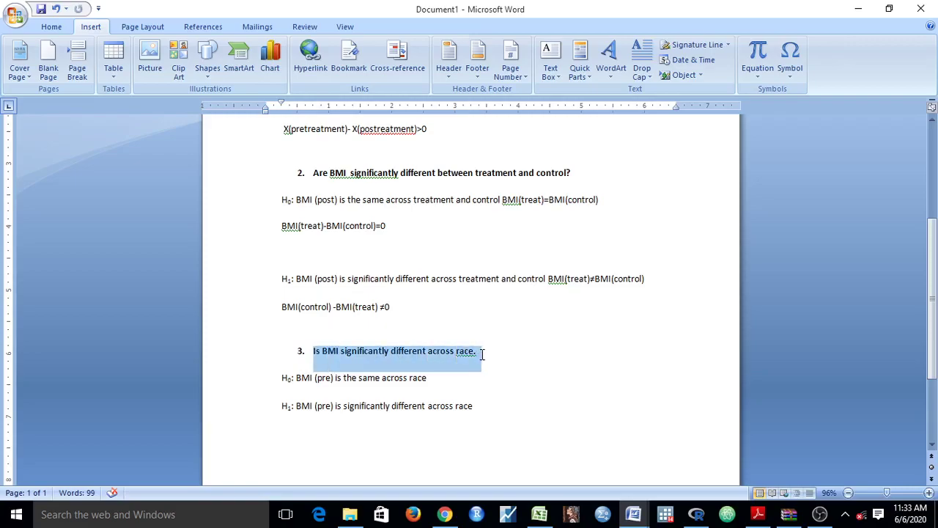
pyautogui.click(455, 376)
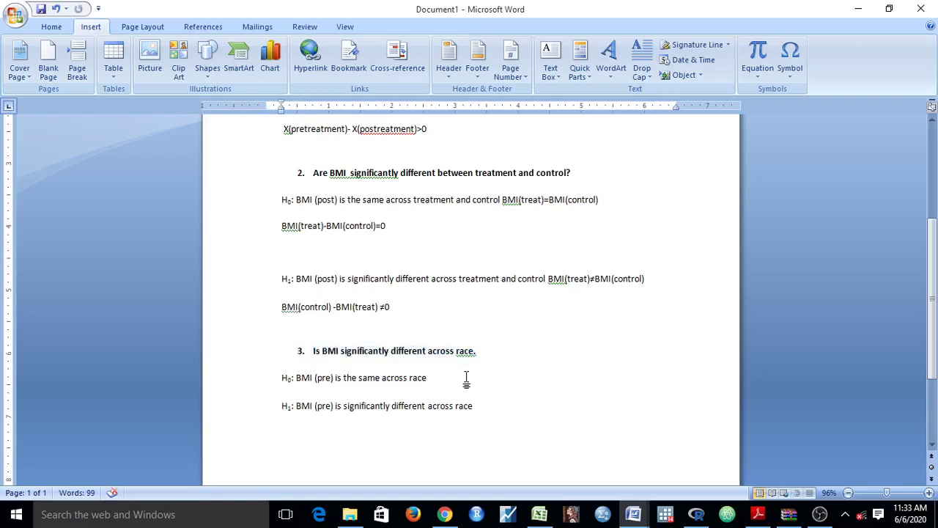
pyautogui.write('race(1_')
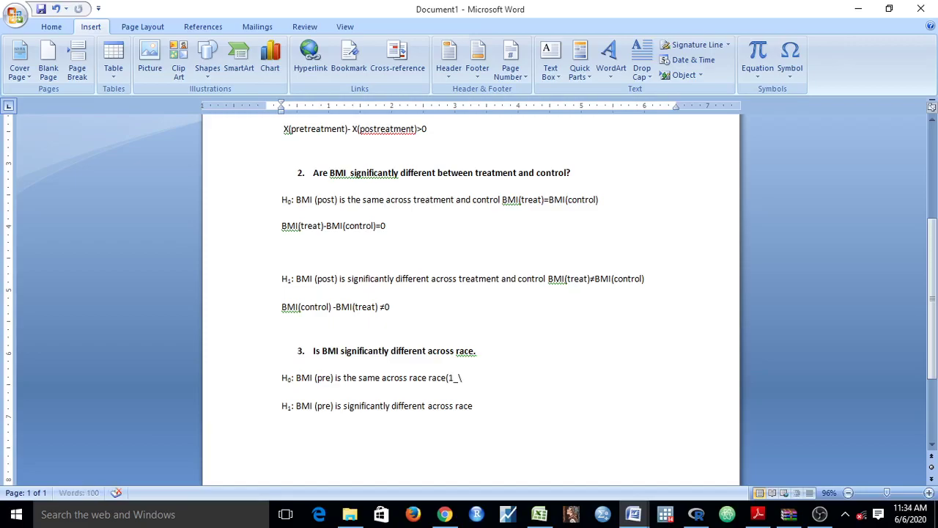
pyautogui.press('BackSpace')
pyautogui.write(')=race(20')
pyautogui.press('BackSpace')
pyautogui.write(')=..race(4)')
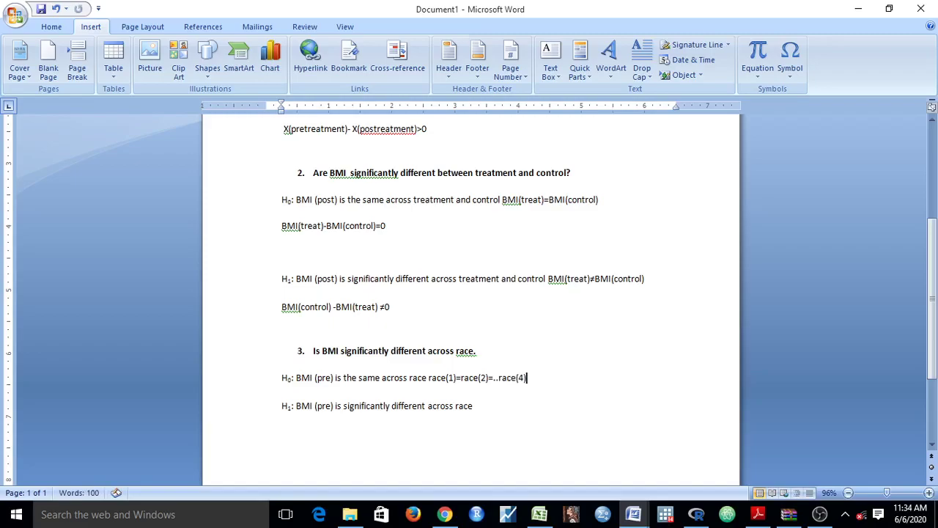
# Append "race(1)≠race(2)" to the H1 statement under question 3, inserting the not-equal symbol between the two terms
pyautogui.click(500, 402)
pyautogui.write('race(1)')
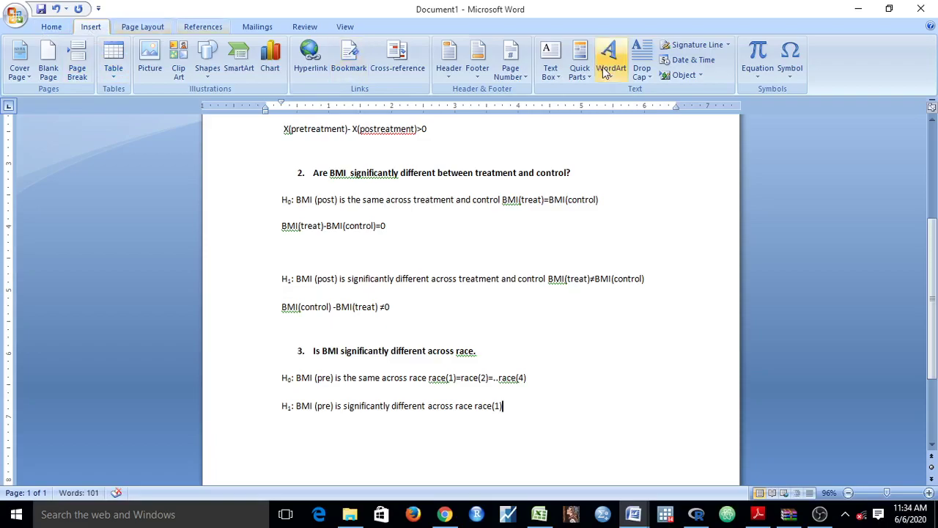
pyautogui.click(794, 73)
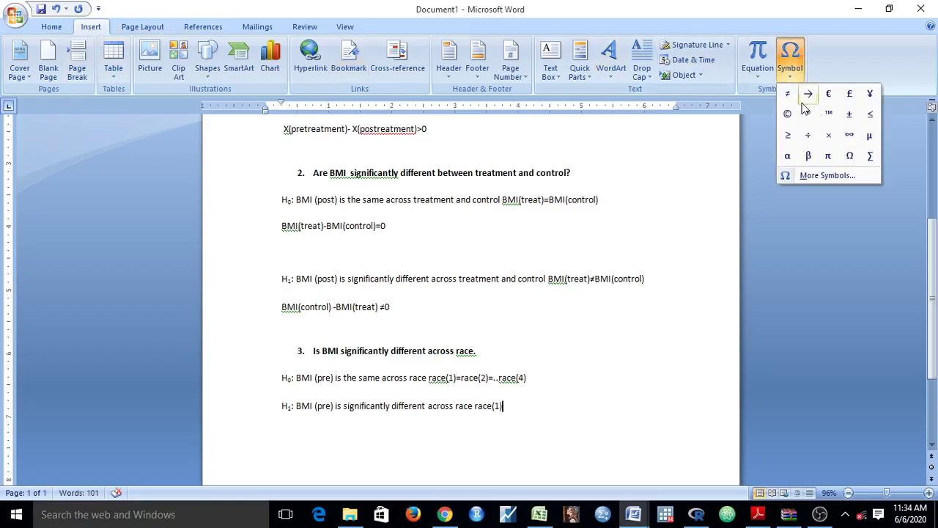
pyautogui.click(787, 94)
pyautogui.write('ra')
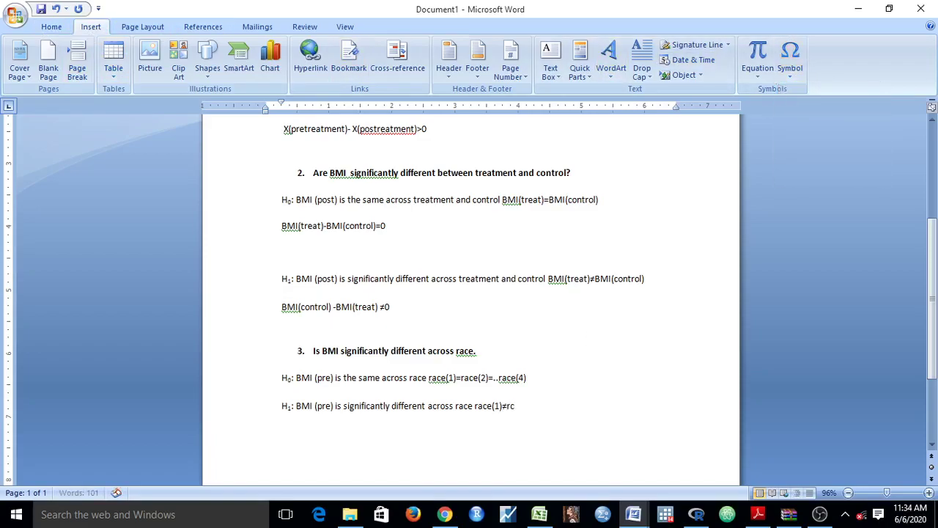
pyautogui.press('BackSpace')
pyautogui.press('BackSpace')
pyautogui.write('ace(2)')
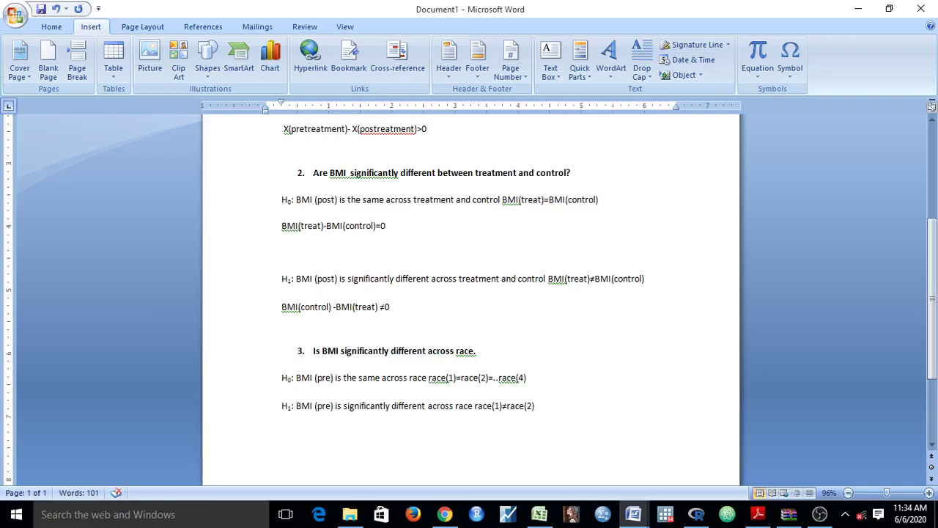
# Extend the H1 inequality under question 3 with "≠...≠race 4", using the not-equal symbol
pyautogui.click(785, 75)
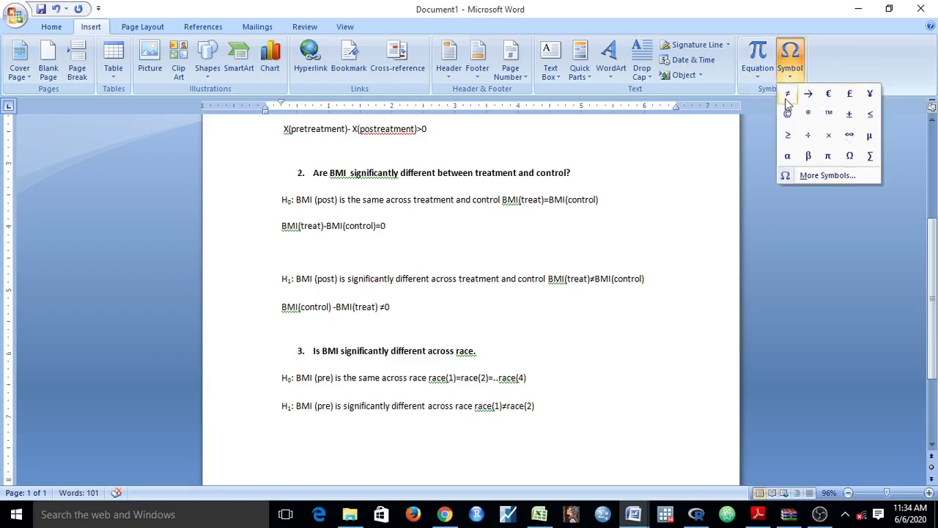
pyautogui.click(786, 95)
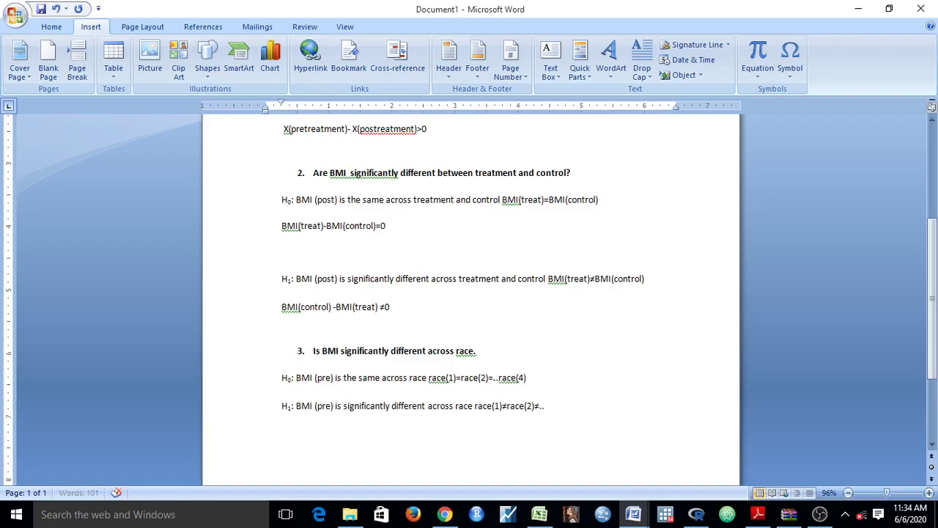
pyautogui.write('..')
pyautogui.click(795, 77)
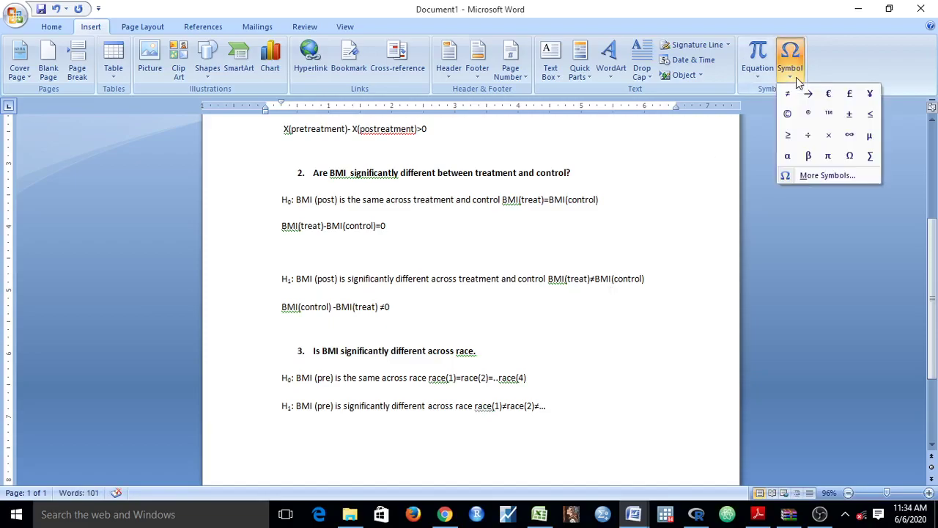
pyautogui.click(787, 94)
pyautogui.write('racw')
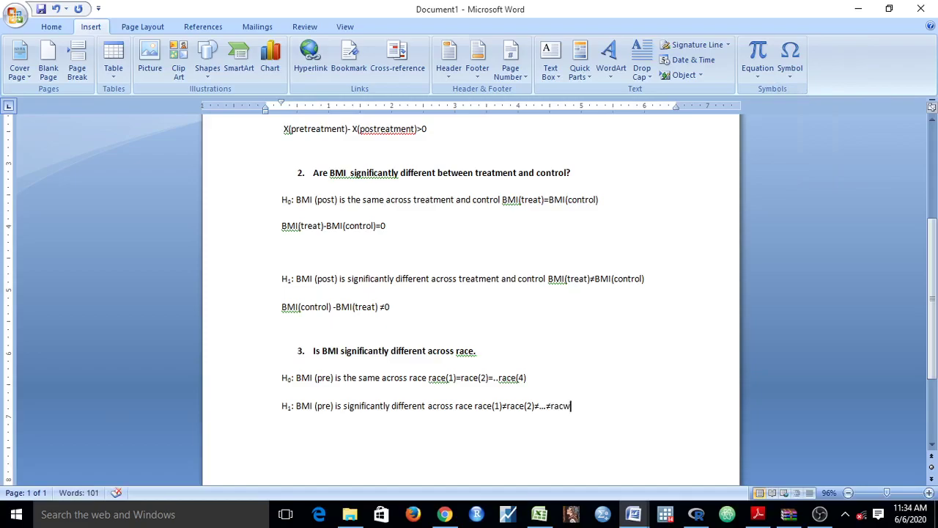
pyautogui.press('BackSpace')
pyautogui.write('e 4')
pyautogui.click(428, 378)
# Switch to the Excel workbook and clear the contents of columns K through T on Sheet1, starting at row 1
pyautogui.click(538, 515)
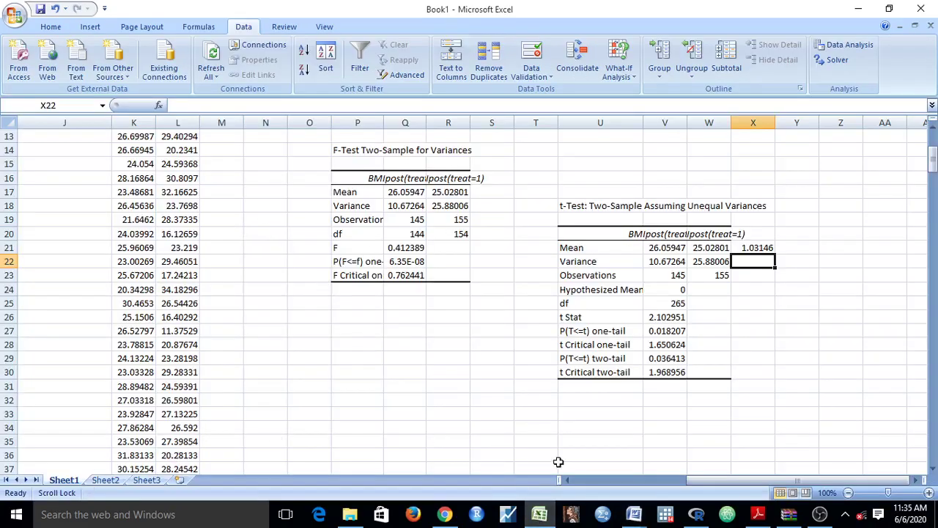
pyautogui.moveTo(729, 482); pyautogui.dragTo(534, 479)
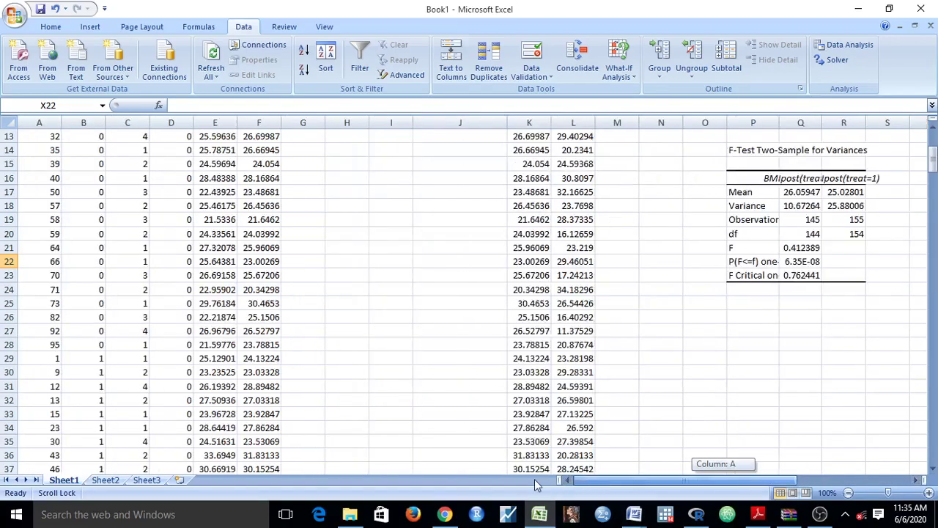
pyautogui.moveTo(932, 161); pyautogui.dragTo(932, 134)
pyautogui.moveTo(510, 136); pyautogui.dragTo(634, 452)
pyautogui.press('Delete')
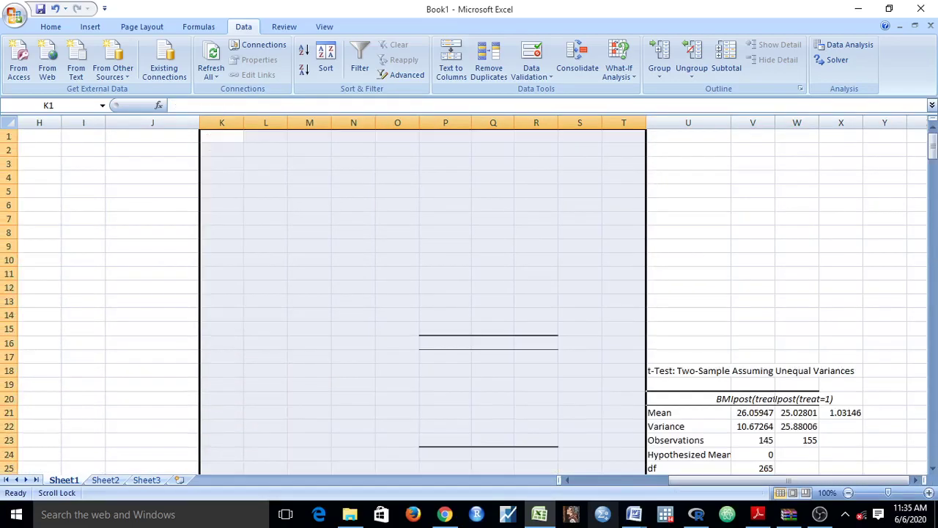
# Delete the cell range P19:W34 containing the t-test results, shifting cells left
pyautogui.moveTo(445, 384); pyautogui.dragTo(779, 414)
pyautogui.rightClick(779, 414)
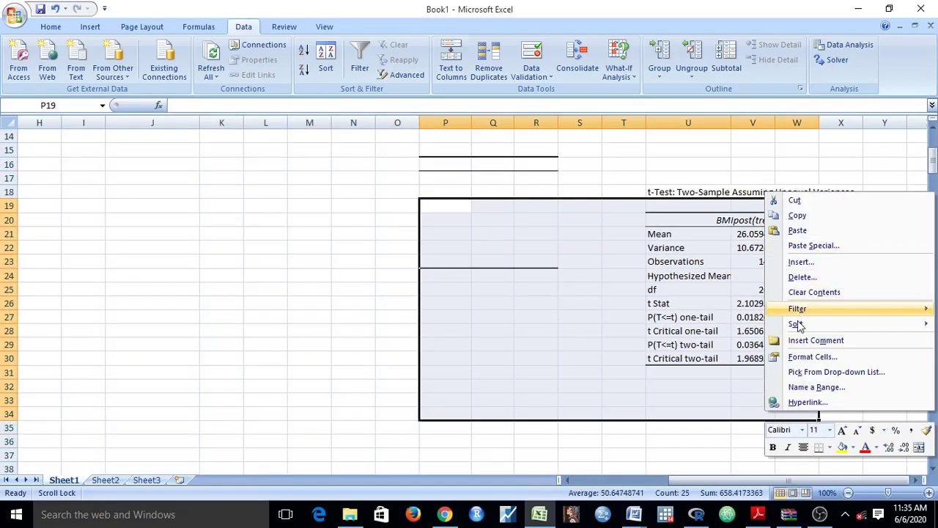
pyautogui.click(800, 276)
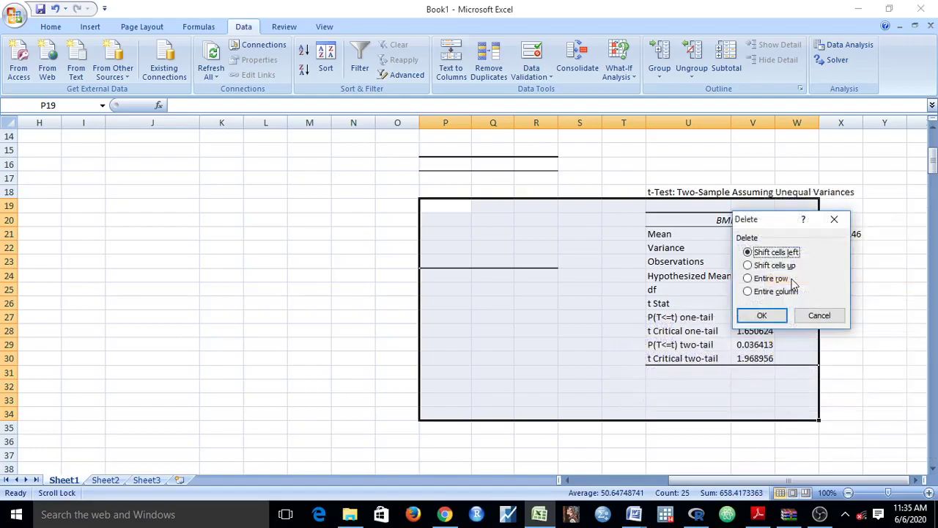
pyautogui.click(763, 316)
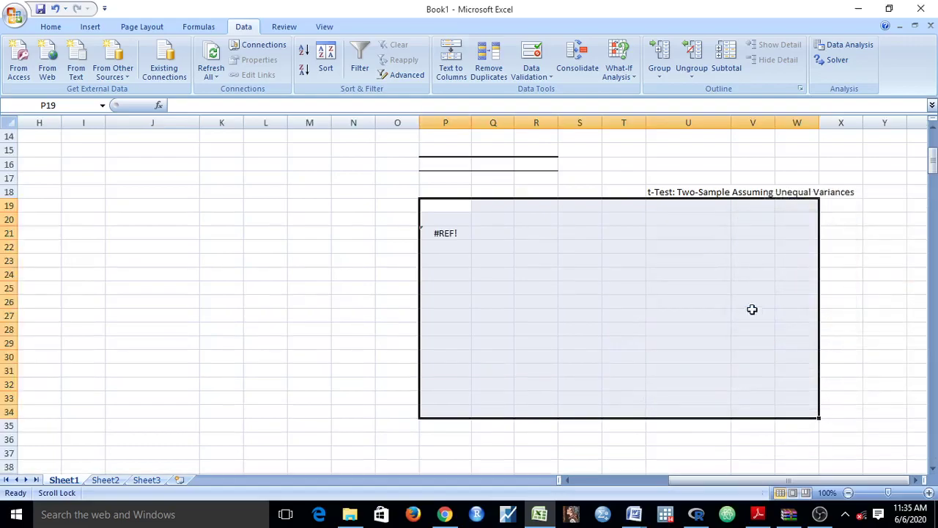
# Delete the leftover output cells in P15:X26, shifting cells left, and return to the start of the data table
pyautogui.moveTo(433, 147); pyautogui.dragTo(826, 305)
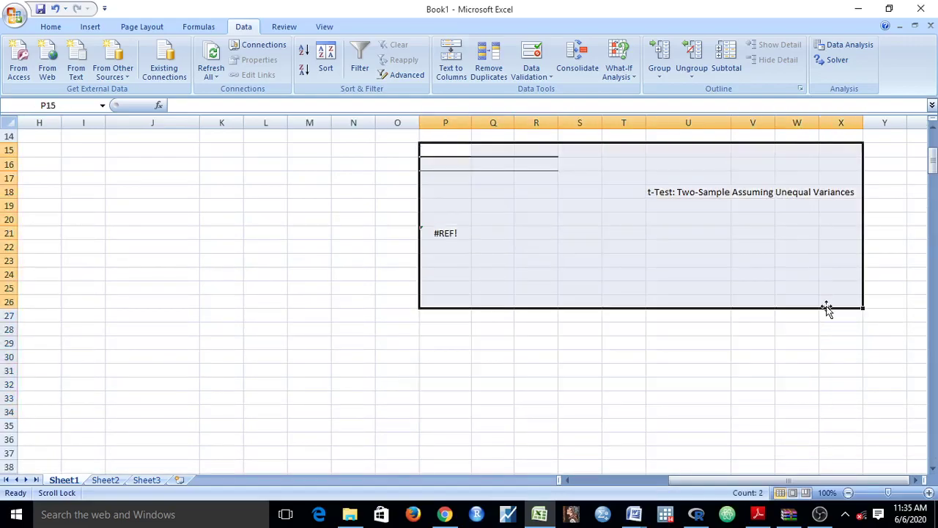
pyautogui.scroll(1, 826, 306)
pyautogui.rightClick(826, 306)
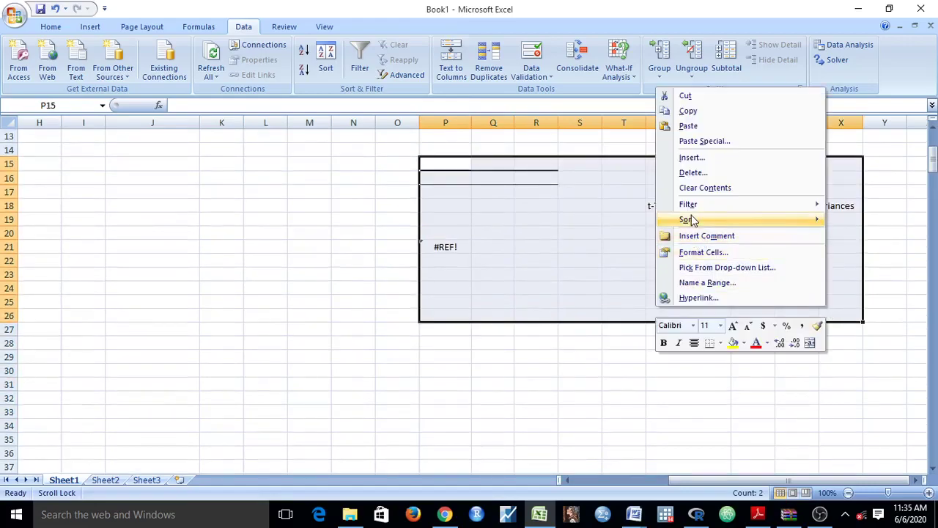
pyautogui.click(692, 175)
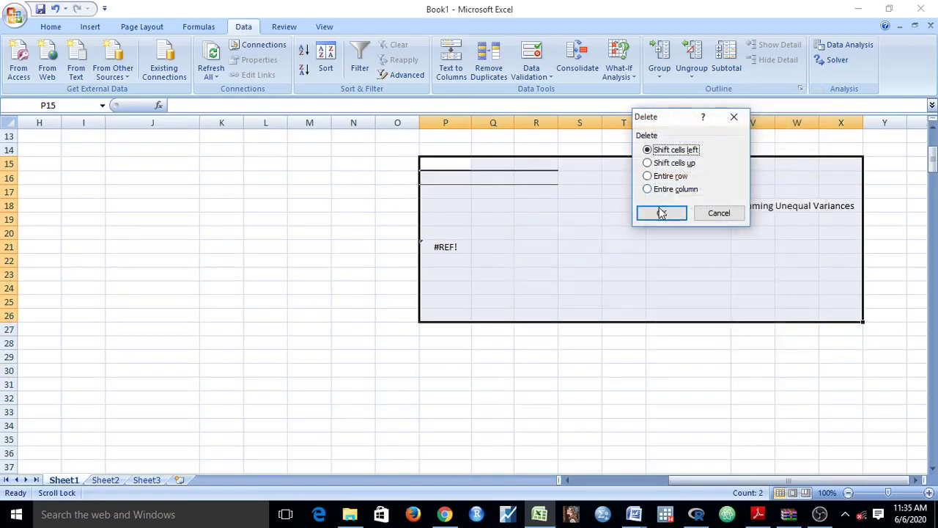
pyautogui.click(662, 214)
pyautogui.click(211, 383)
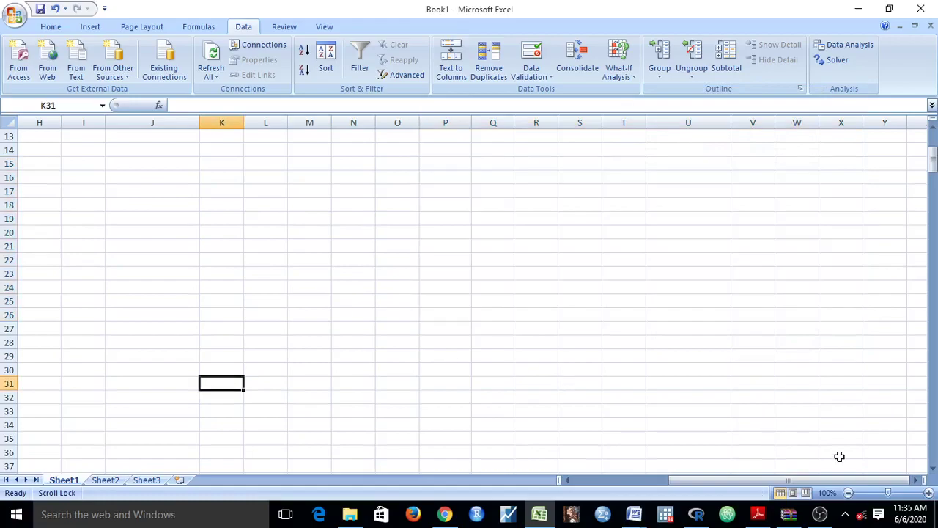
pyautogui.moveTo(789, 480); pyautogui.dragTo(695, 480)
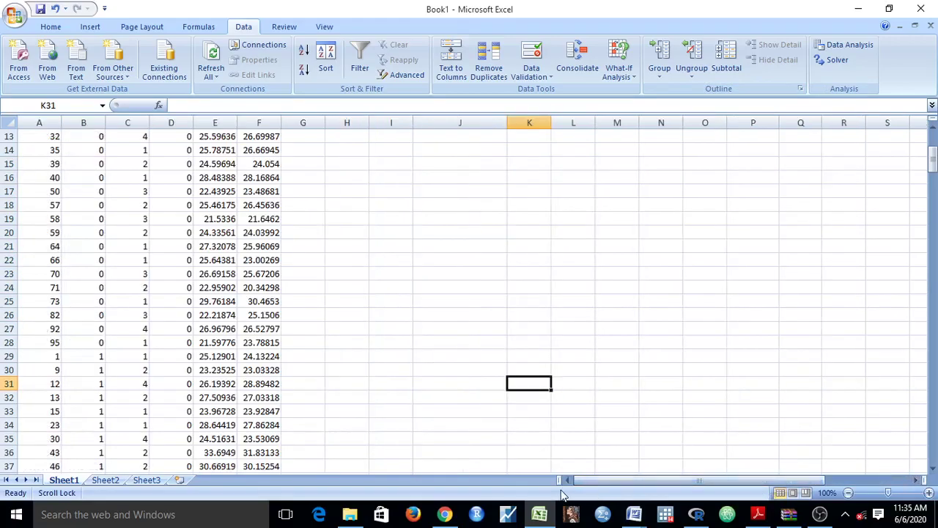
pyautogui.moveTo(932, 160); pyautogui.dragTo(932, 139)
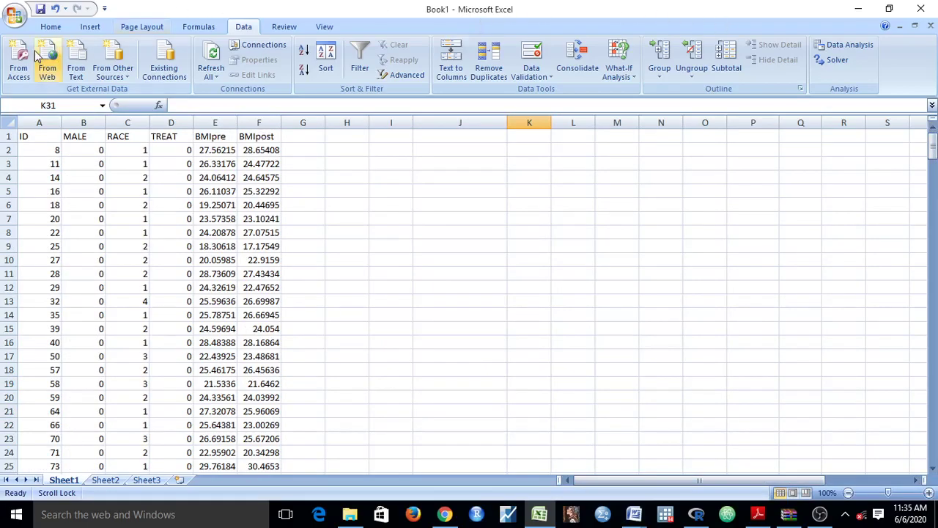
pyautogui.click(60, 28)
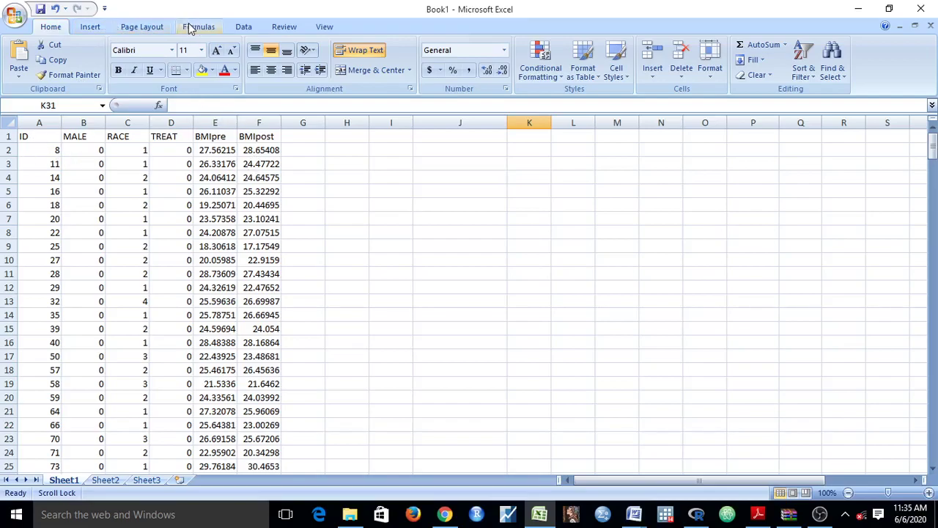
pyautogui.click(245, 27)
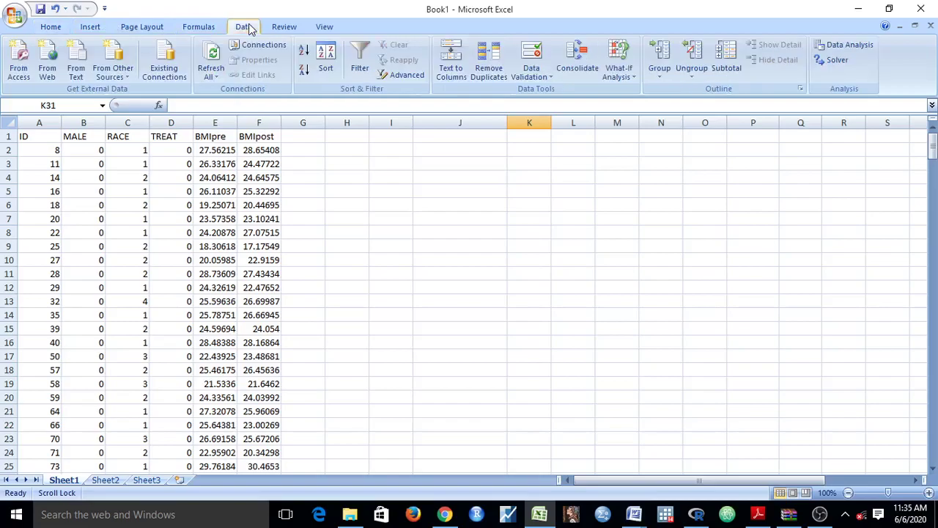
pyautogui.click(866, 46)
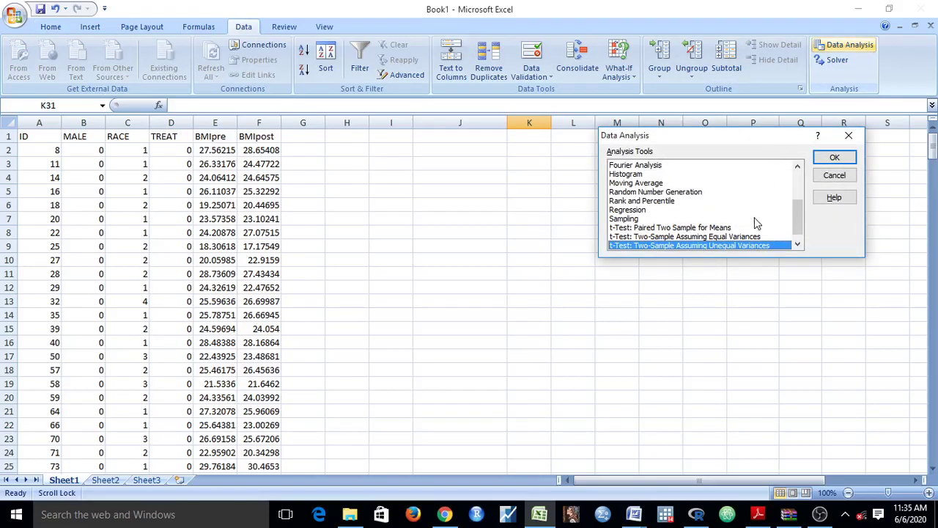
pyautogui.moveTo(797, 204); pyautogui.dragTo(785, 113)
pyautogui.moveTo(797, 213); pyautogui.dragTo(797, 163)
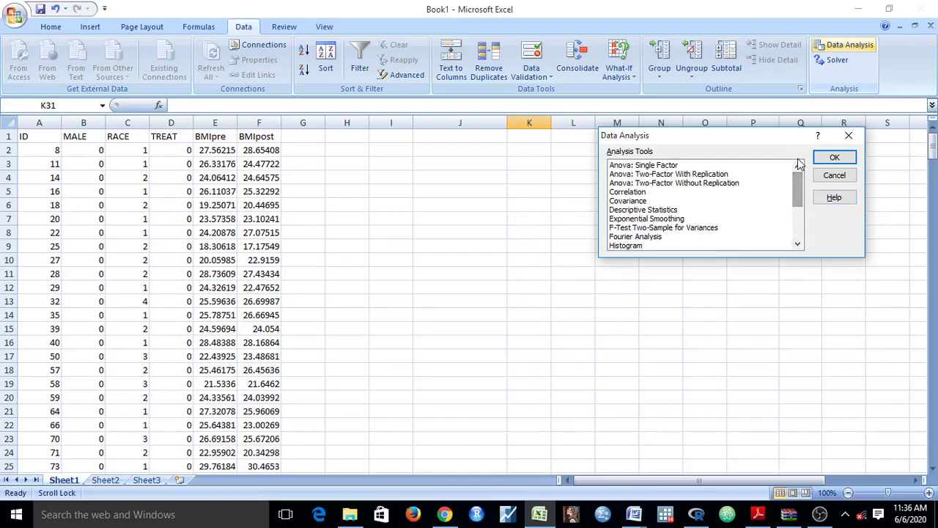
pyautogui.click(650, 167)
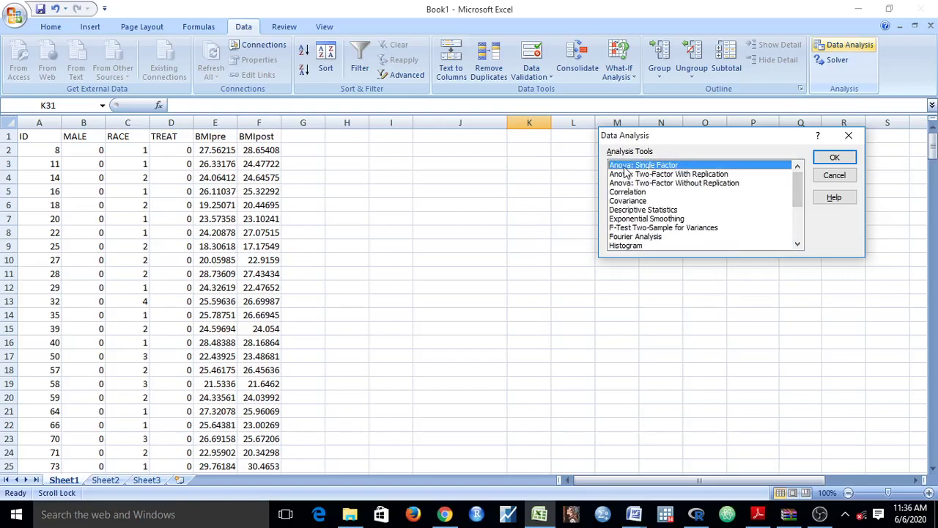
pyautogui.click(845, 159)
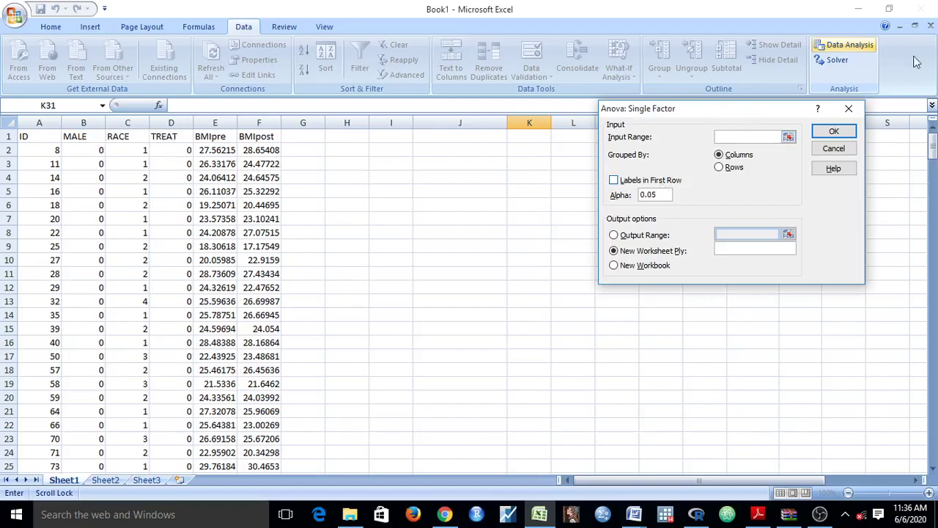
pyautogui.click(850, 110)
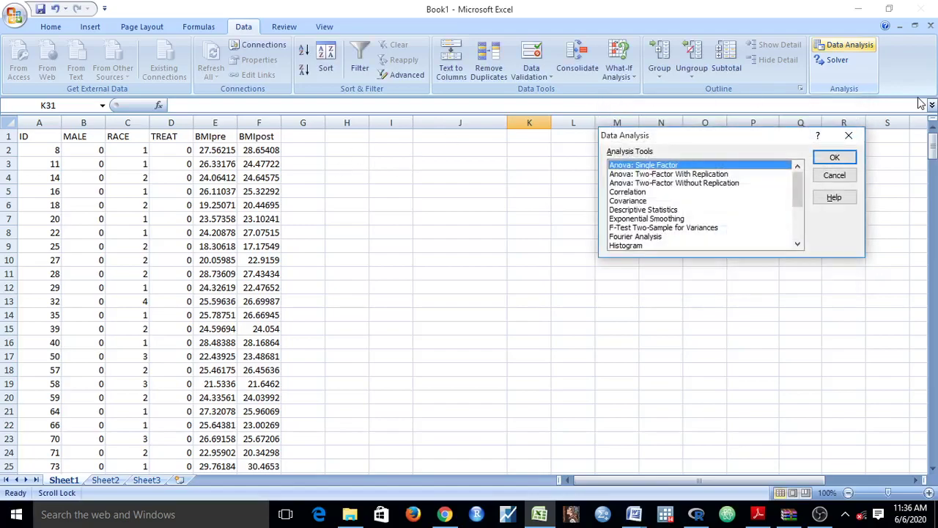
pyautogui.click(848, 136)
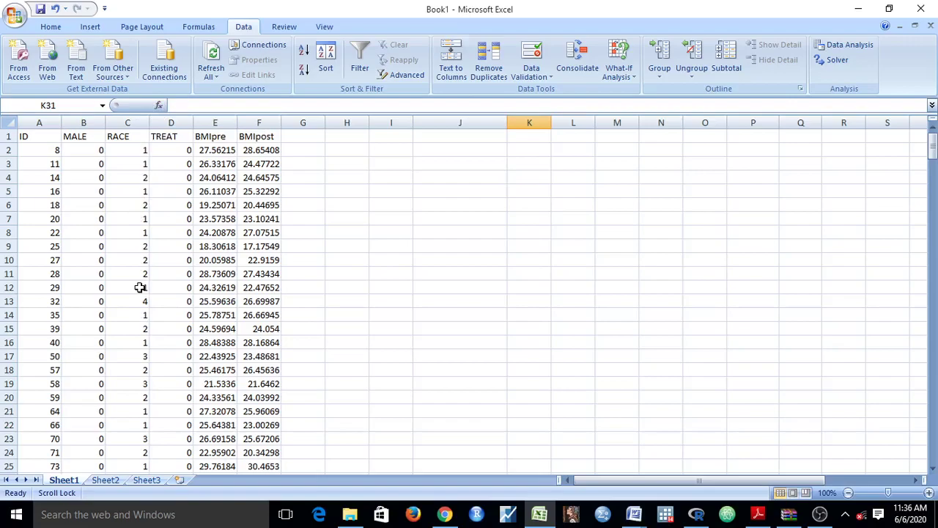
# Enter the column headers race(1), race(2), race(3) and race(4) in cells L1 through O1
pyautogui.click(572, 136)
pyautogui.write('race(1')
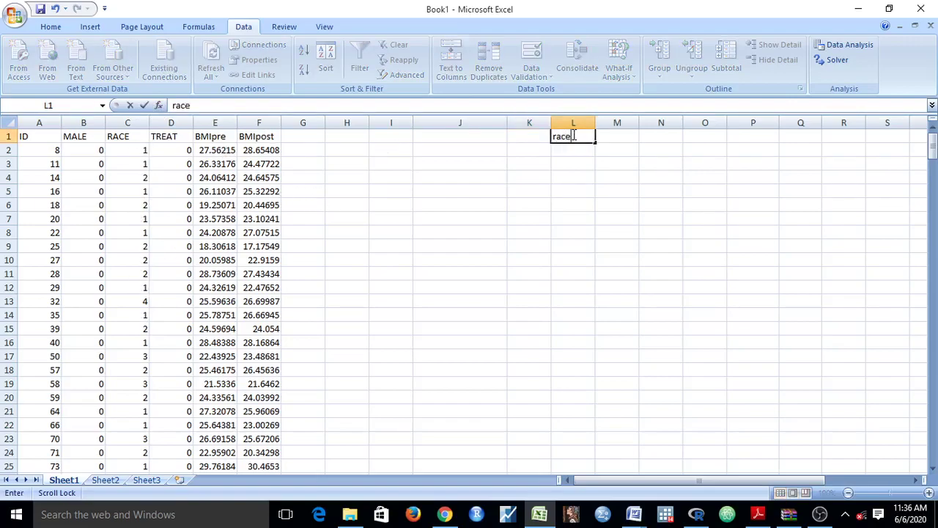
pyautogui.click(618, 136)
pyautogui.write('race(2')
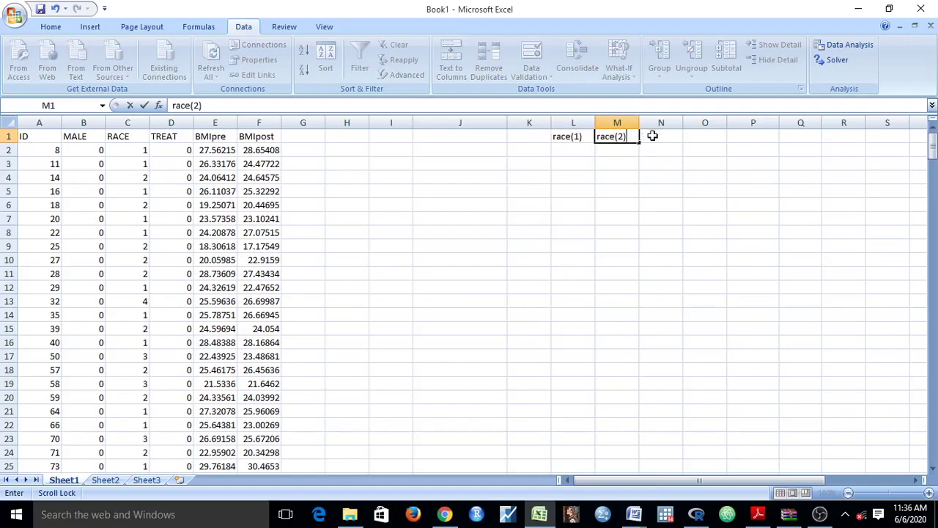
pyautogui.click(653, 136)
pyautogui.write('race(3')
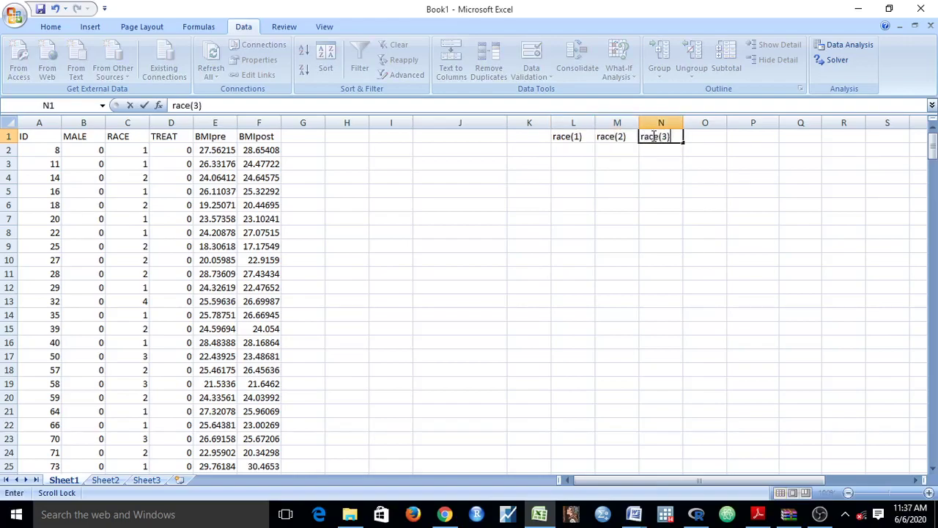
pyautogui.click(705, 137)
pyautogui.write('race(4')
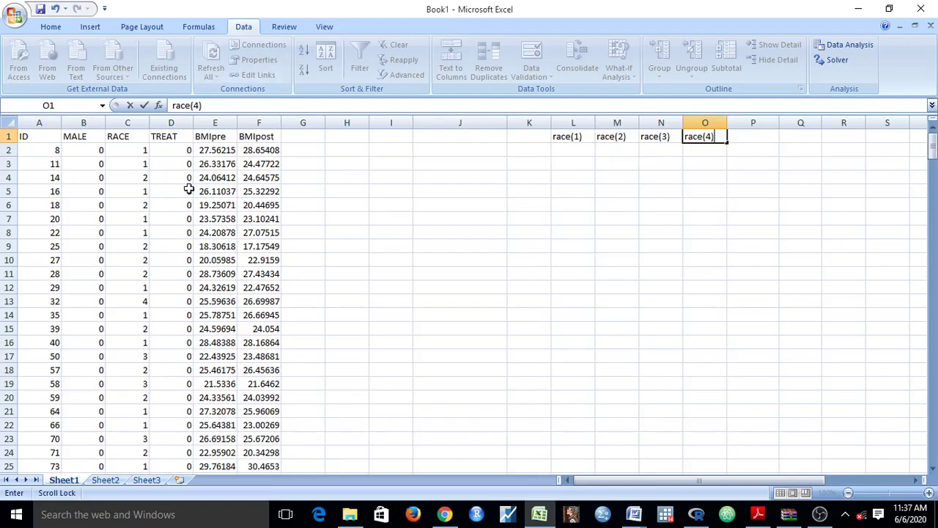
# Sort the data table A1:F301 by the RACE column values from smallest to largest, keeping the header row
pyautogui.moveTo(33, 137); pyautogui.dragTo(269, 446)
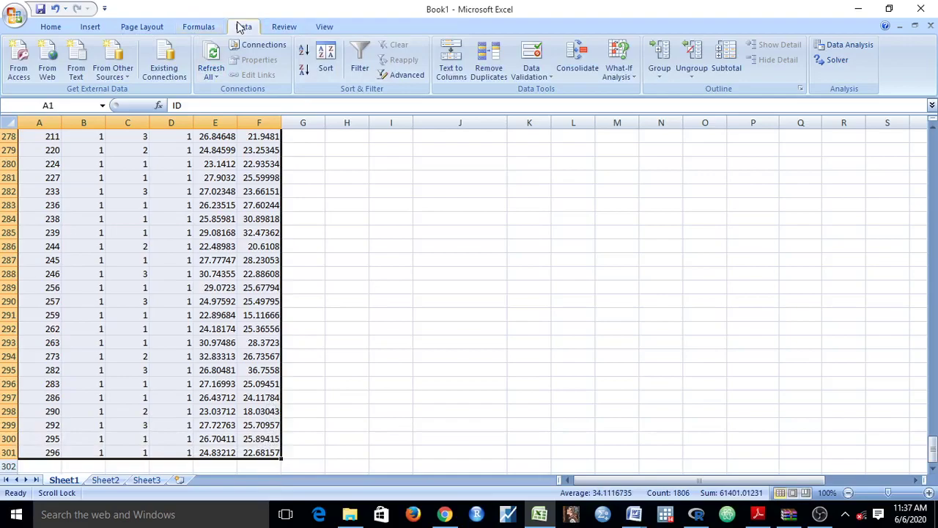
pyautogui.click(325, 62)
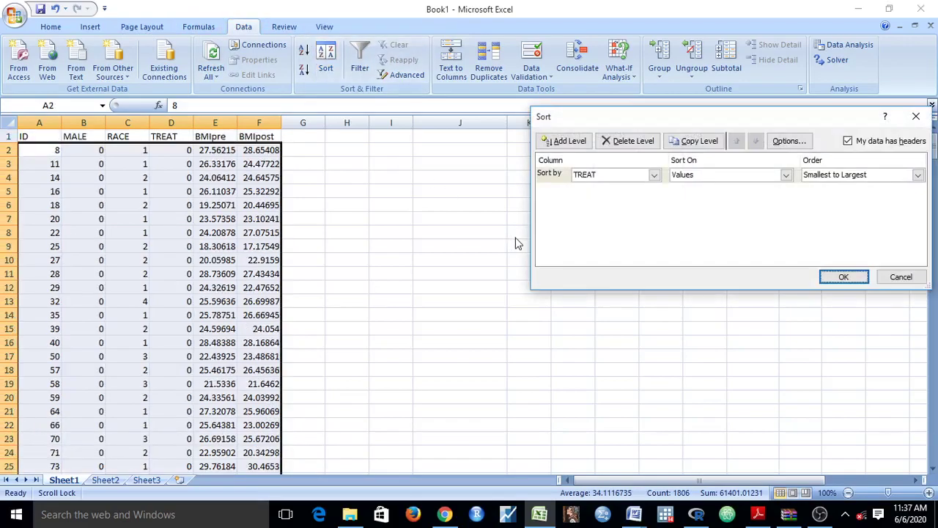
pyautogui.click(654, 175)
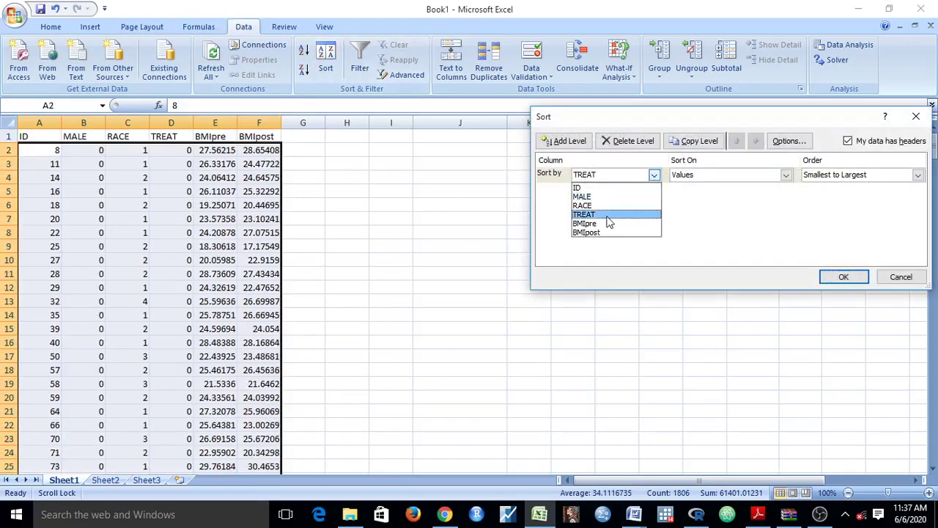
pyautogui.click(584, 207)
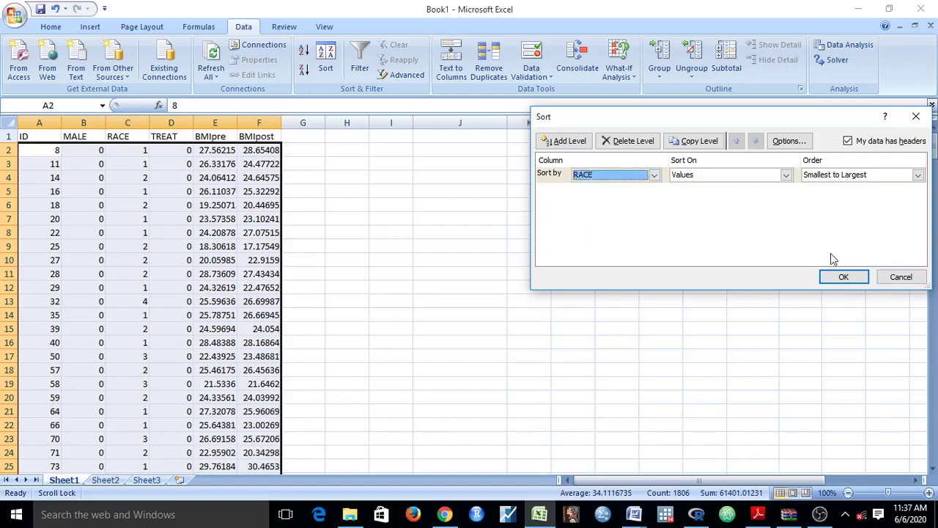
pyautogui.click(841, 275)
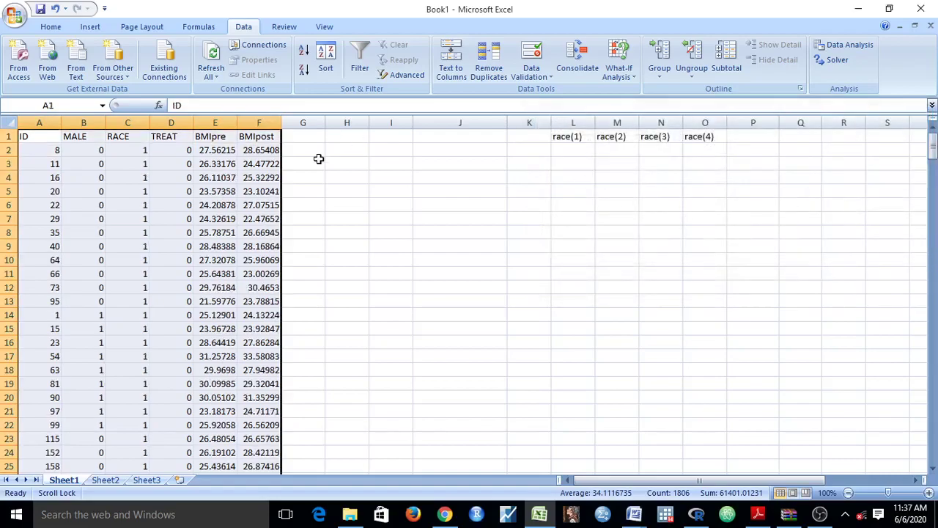
pyautogui.moveTo(933, 149)
pyautogui.mouseDown()
pyautogui.moveTo(937, 481)
pyautogui.moveTo(922, 223)
pyautogui.moveTo(933, 136)
pyautogui.mouseUp()
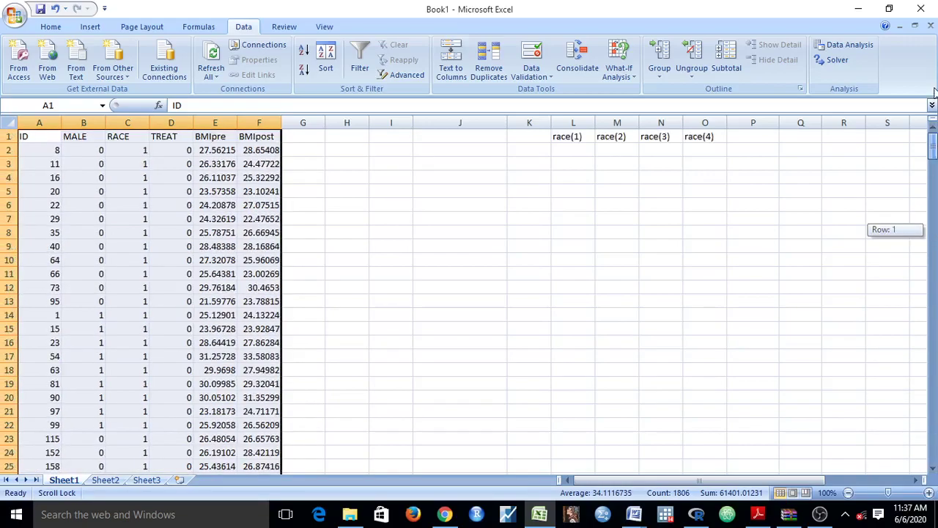
pyautogui.click(420, 207)
# Copy the race 1 BMIpost values in F2:F138 to the race(1) column starting at L2
pyautogui.moveTo(271, 144); pyautogui.dragTo(256, 409)
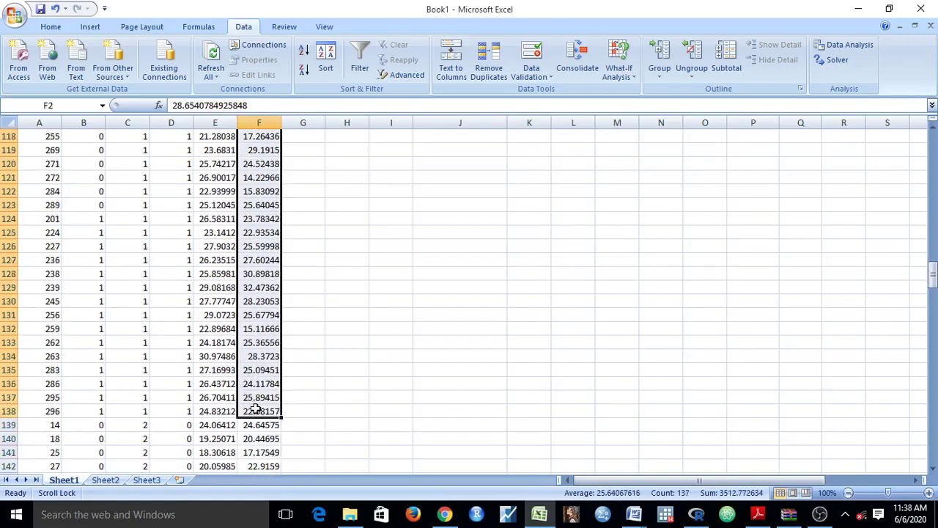
pyautogui.hotkey('ctrl', 'c')
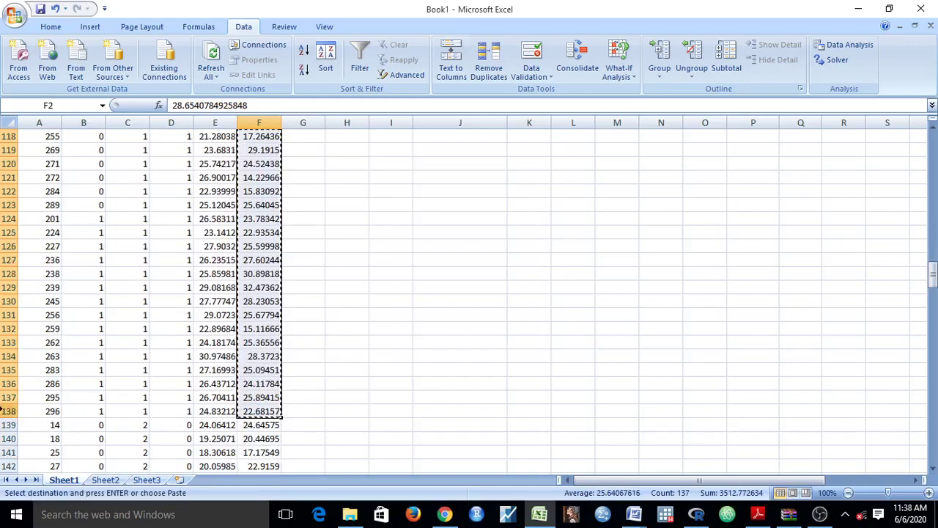
pyautogui.moveTo(933, 267); pyautogui.dragTo(932, 143)
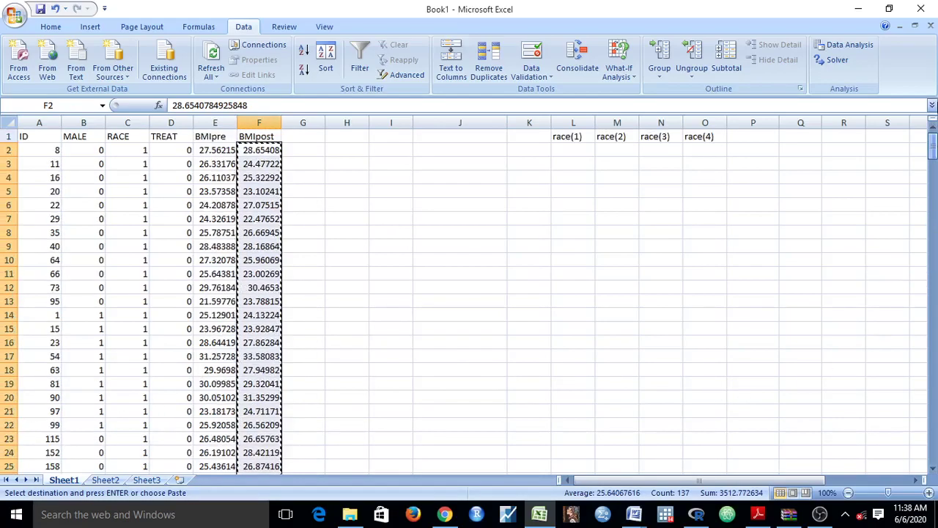
pyautogui.click(579, 149)
pyautogui.hotkey('ctrl', 'v')
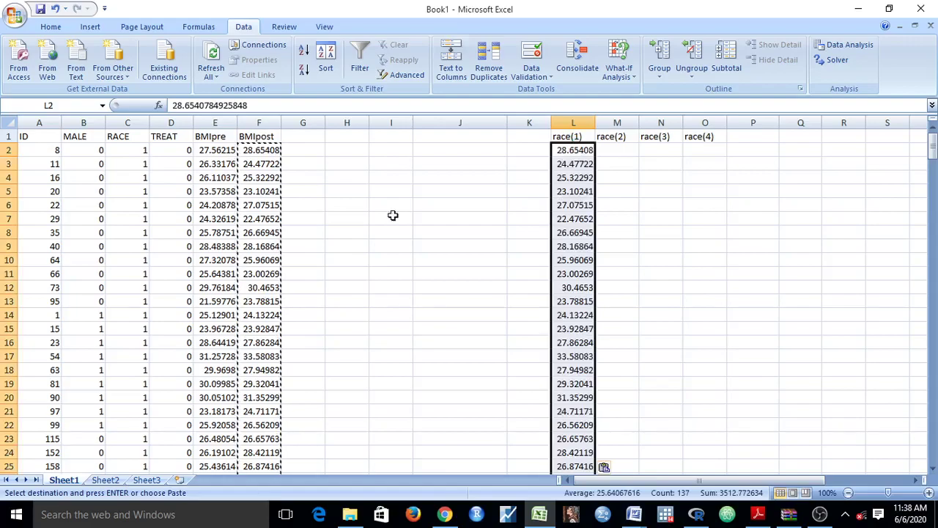
# Copy the race 2 BMIpost values in F139:F222 to the race(2) column starting at M2
pyautogui.moveTo(933, 156); pyautogui.dragTo(935, 275)
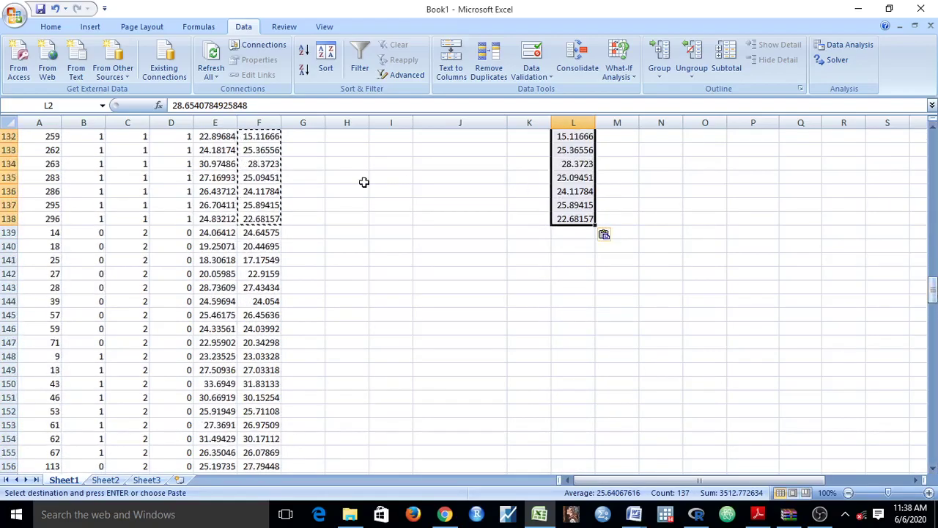
pyautogui.moveTo(271, 231); pyautogui.dragTo(253, 173)
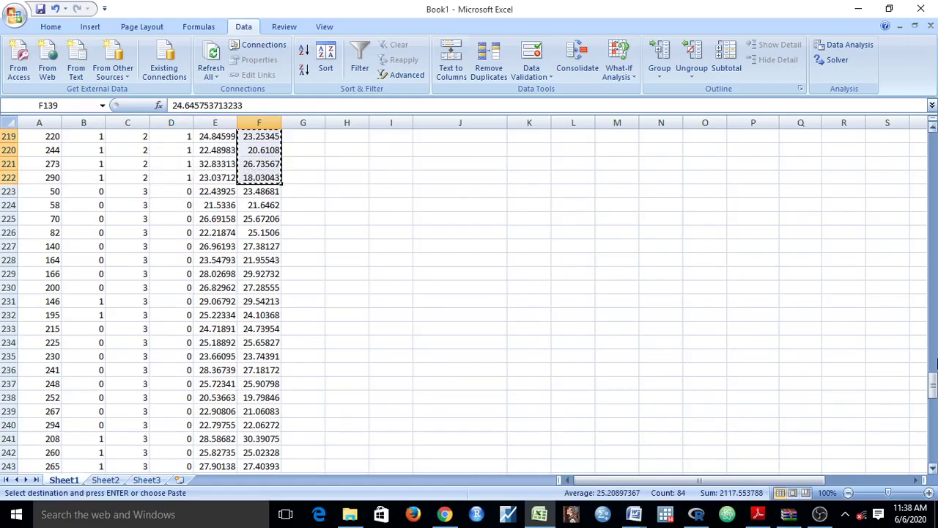
pyautogui.moveTo(933, 402); pyautogui.dragTo(933, 139)
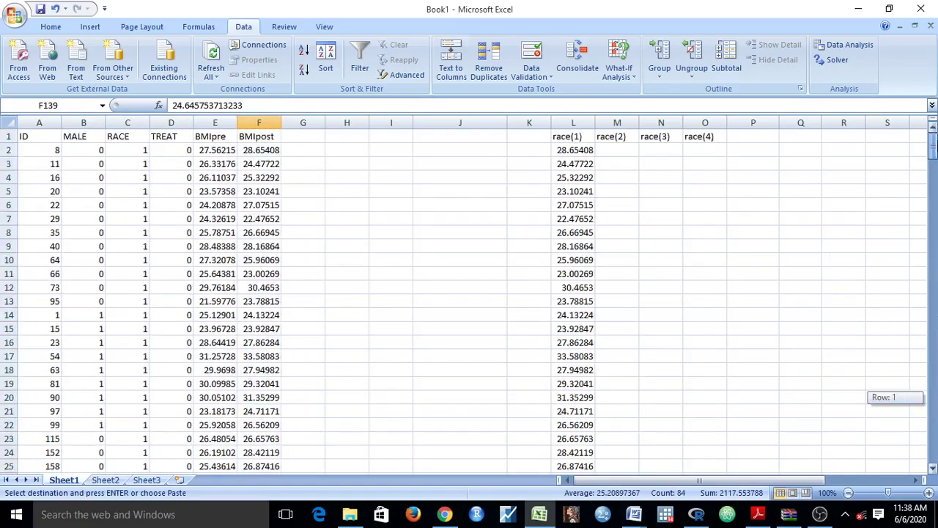
pyautogui.click(627, 149)
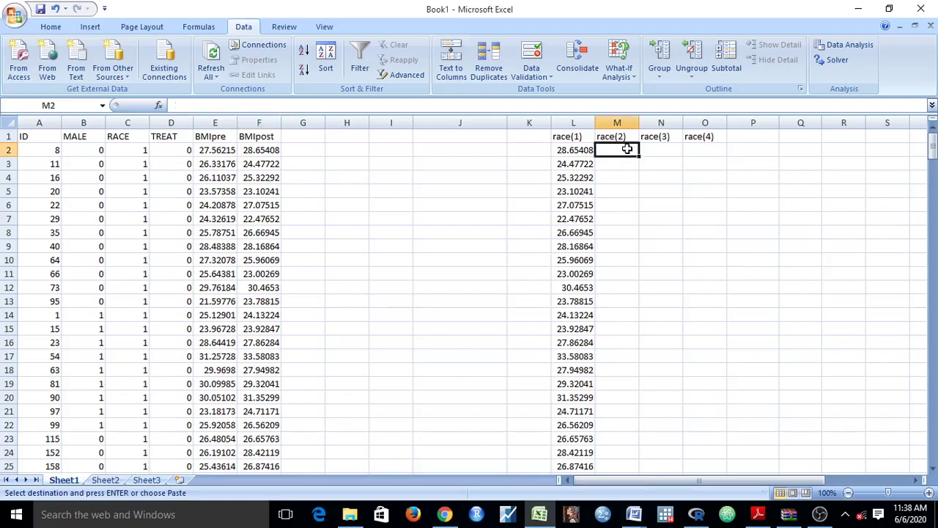
pyautogui.hotkey('ctrl', 'v')
# Copy the race 3 BMIpost values in F223:F275 to the race(3) column starting at N2
pyautogui.moveTo(933, 139); pyautogui.dragTo(933, 382)
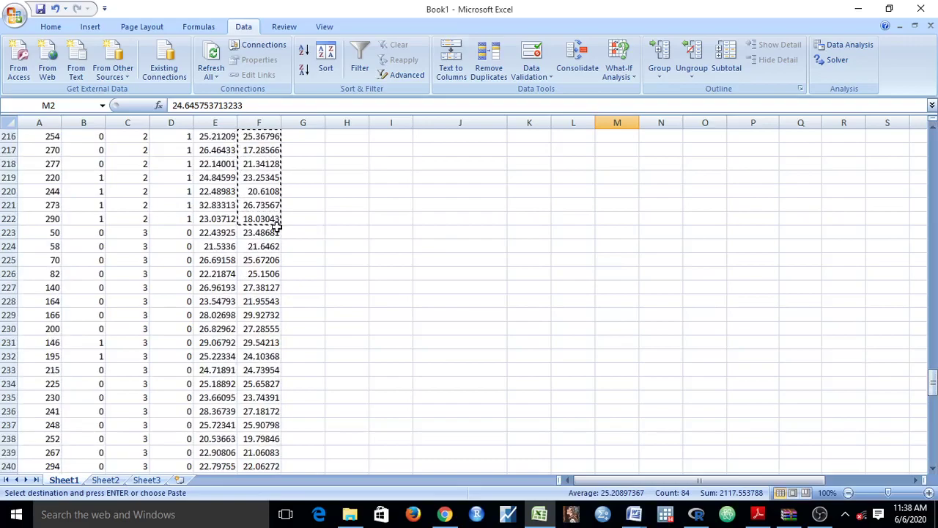
pyautogui.moveTo(276, 232); pyautogui.dragTo(247, 335)
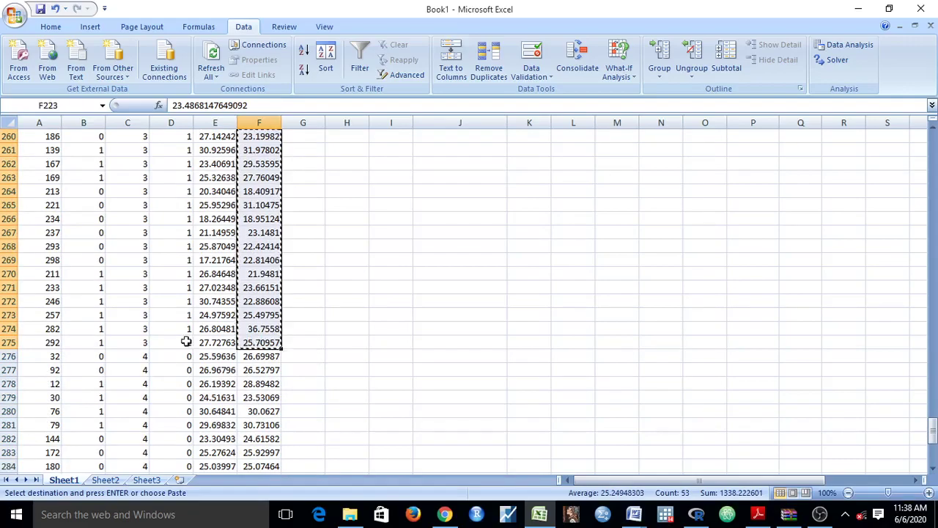
pyautogui.moveTo(933, 430); pyautogui.dragTo(933, 156)
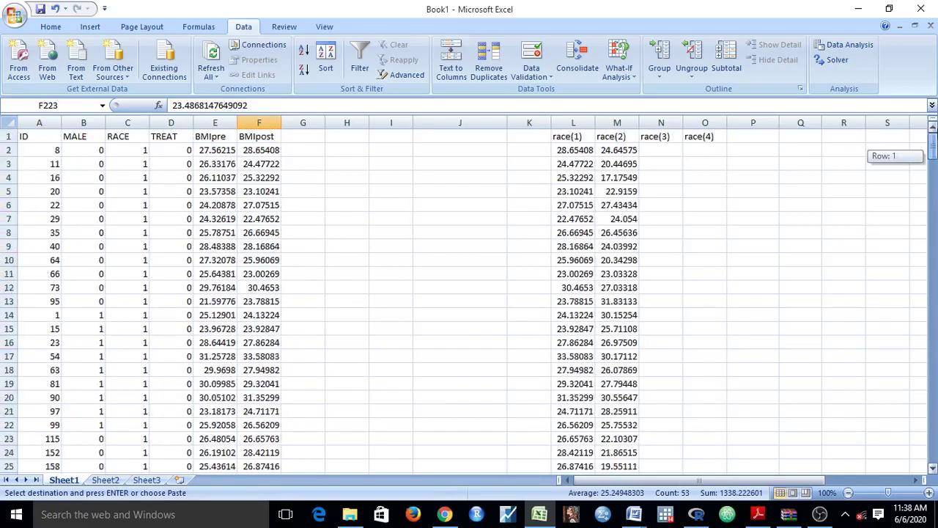
pyautogui.click(662, 150)
pyautogui.hotkey('ctrl', 'v')
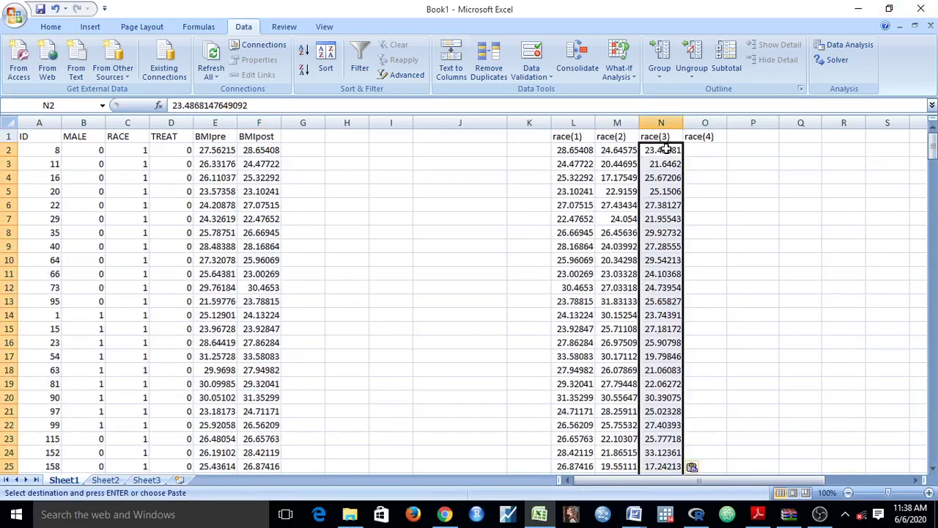
pyautogui.moveTo(933, 157); pyautogui.dragTo(933, 439)
pyautogui.moveTo(145, 283); pyautogui.dragTo(143, 436)
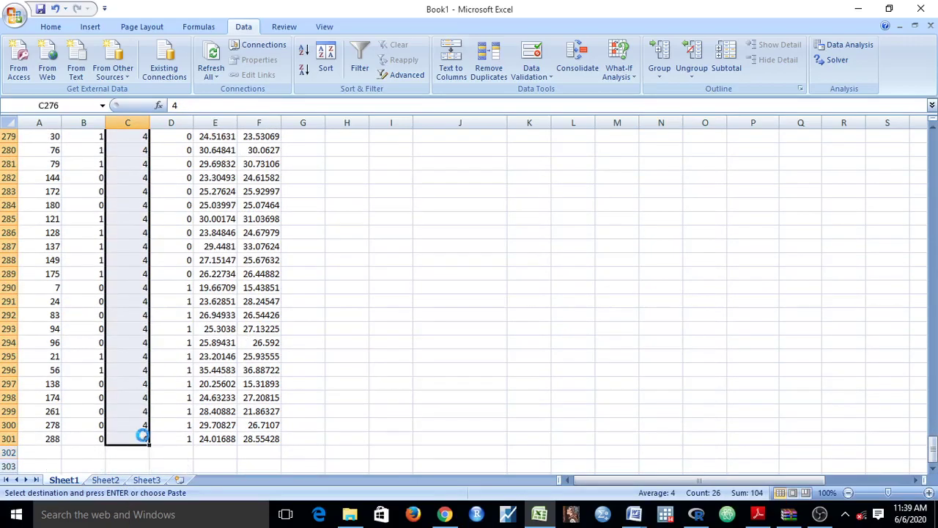
pyautogui.moveTo(932, 447); pyautogui.dragTo(931, 235)
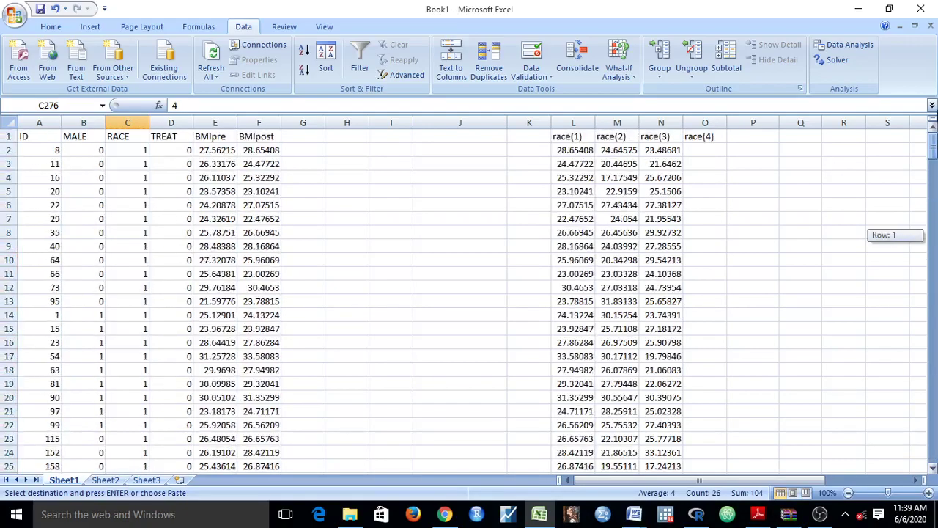
pyautogui.click(704, 151)
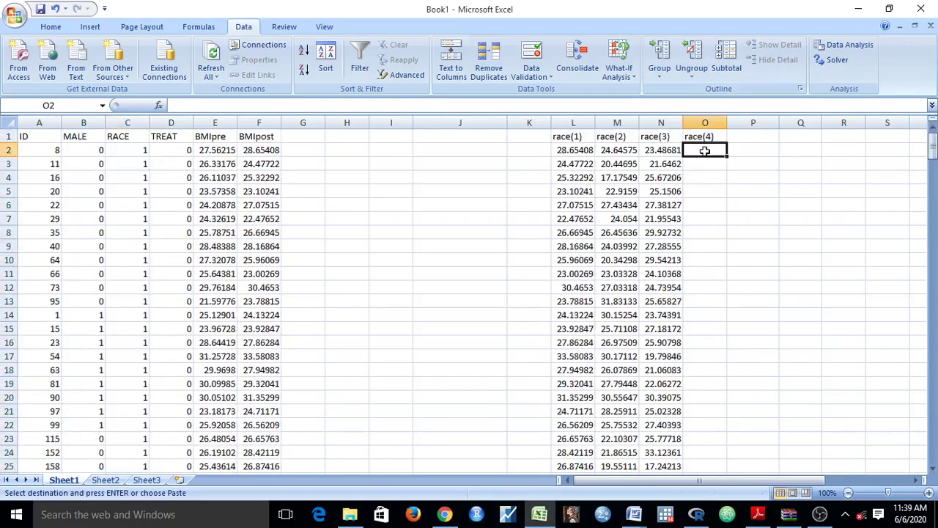
pyautogui.hotkey('ctrl', 'v')
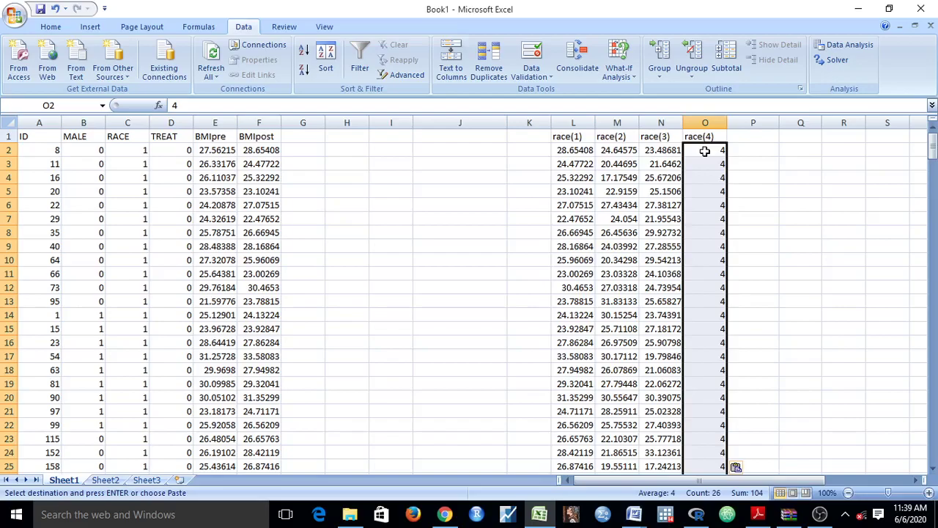
pyautogui.press('Delete')
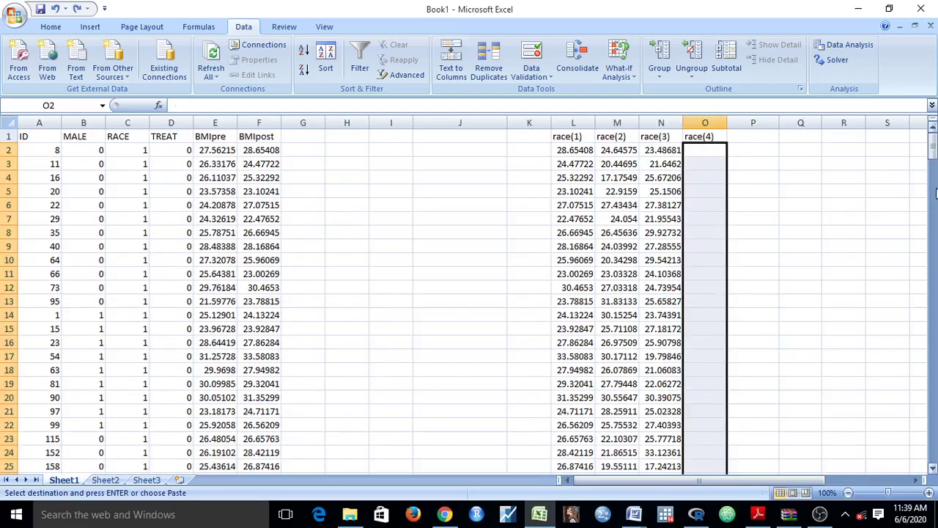
# Copy the race 4 BMIpost values in F276:F301 to the race(4) column starting at O2
pyautogui.moveTo(933, 150); pyautogui.dragTo(933, 433)
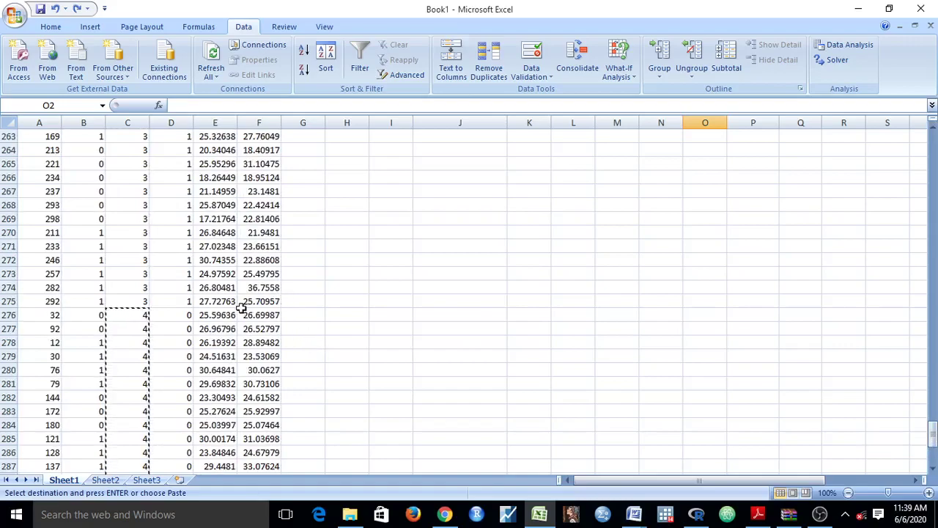
pyautogui.moveTo(243, 308); pyautogui.dragTo(264, 452)
pyautogui.hotkey('ctrl', 'c')
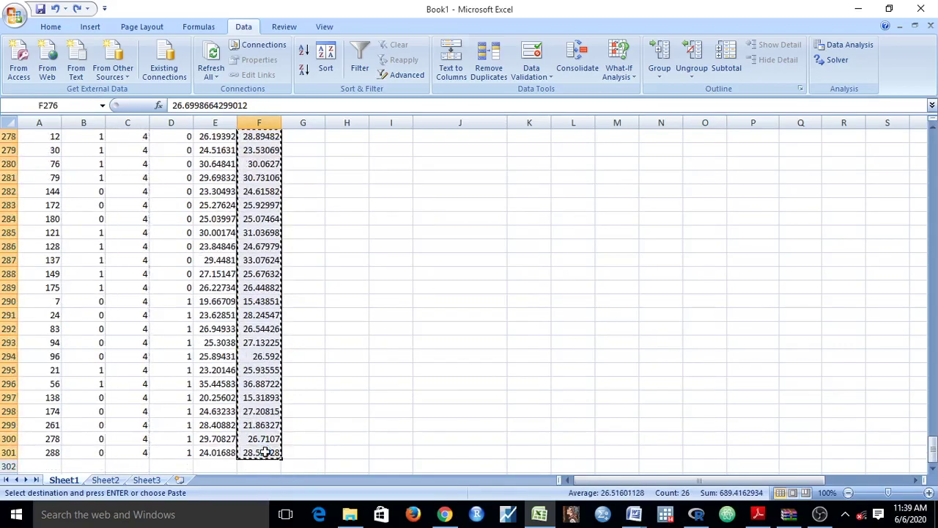
pyautogui.moveTo(933, 448); pyautogui.dragTo(933, 135)
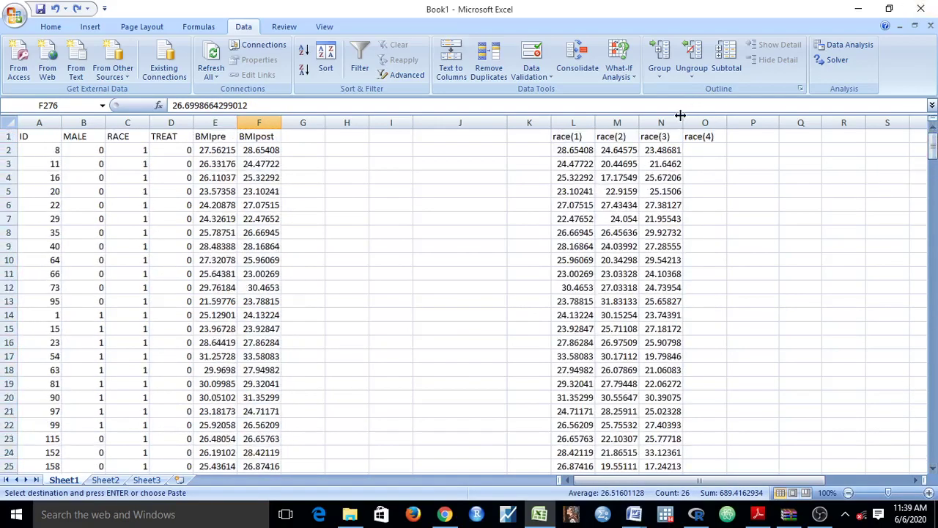
pyautogui.click(710, 150)
pyautogui.hotkey('ctrl', 'v')
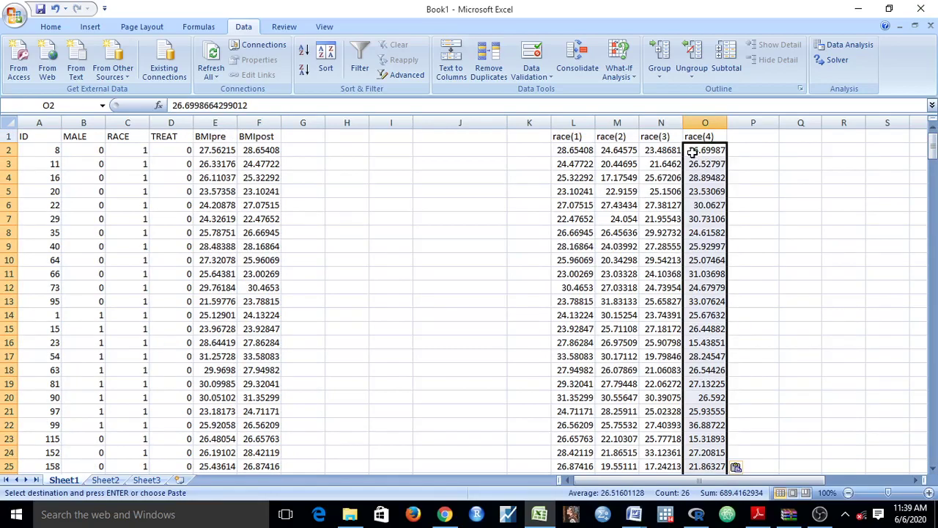
pyautogui.click(820, 191)
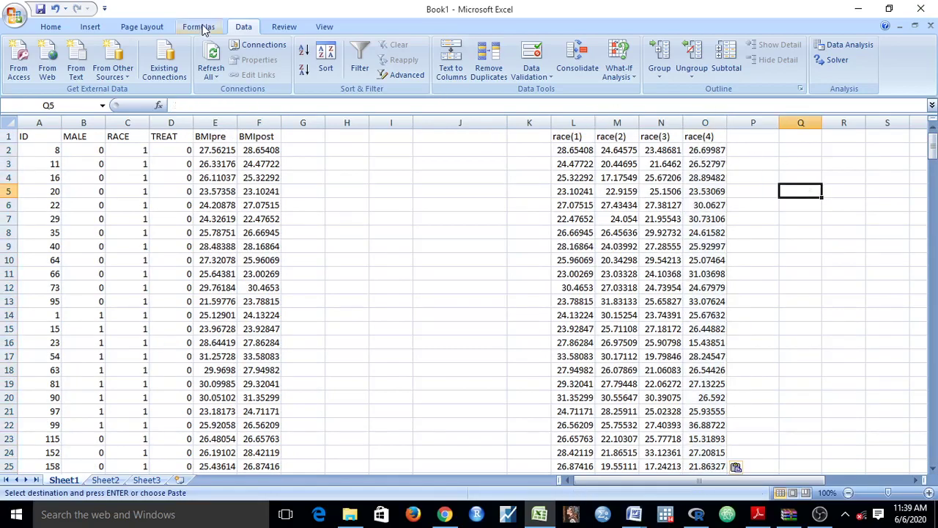
# Set up a single-factor ANOVA on the race columns L1:O138, grouped by columns, with labels in the first row and alpha 0.05
pyautogui.click(847, 46)
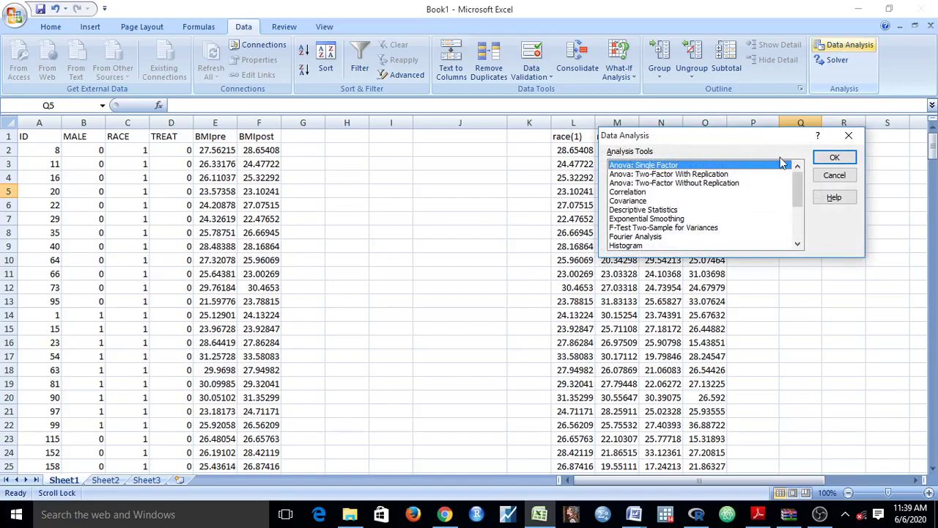
pyautogui.click(827, 154)
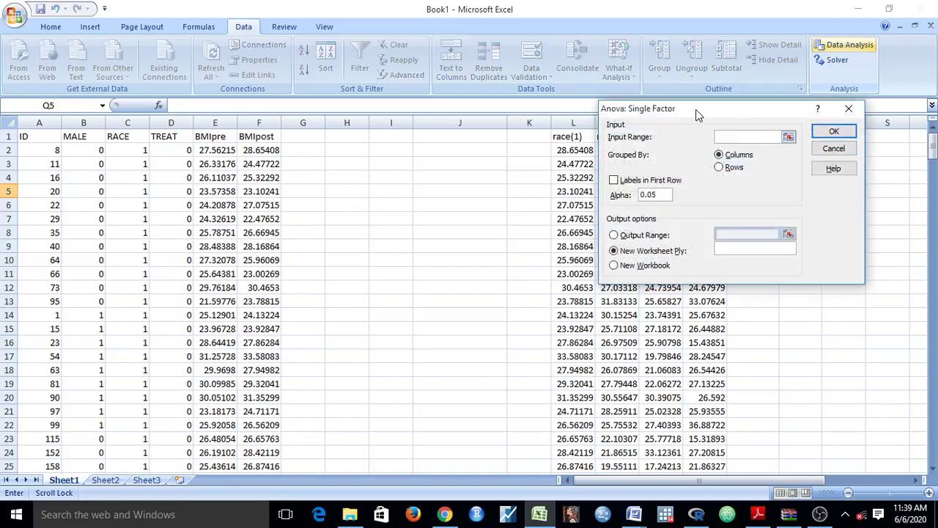
pyautogui.moveTo(694, 114); pyautogui.dragTo(295, 144)
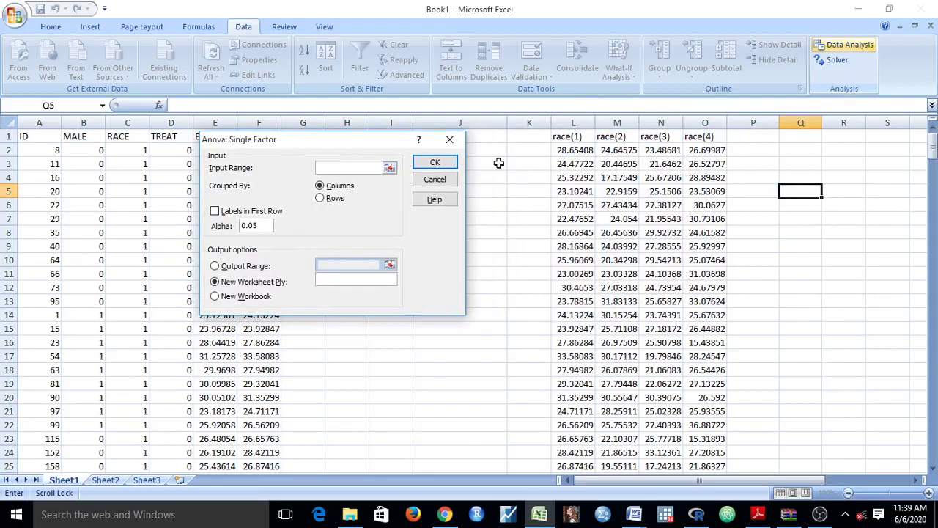
pyautogui.moveTo(568, 137); pyautogui.dragTo(709, 424)
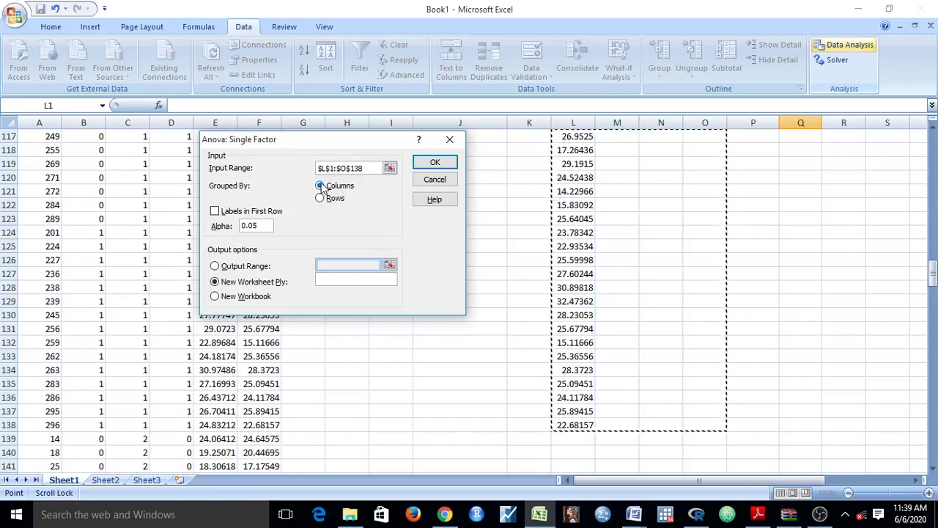
pyautogui.click(215, 211)
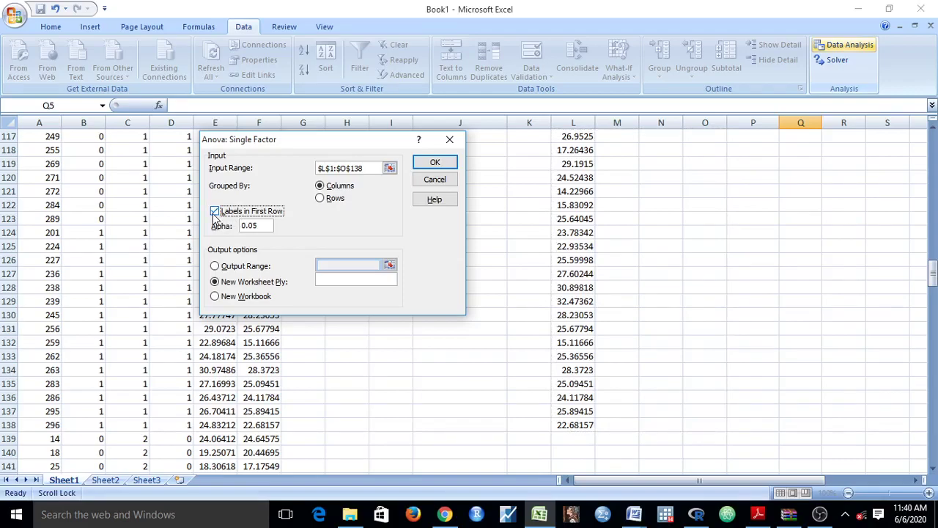
pyautogui.click(261, 226)
# Set the ANOVA's output range to cell S10 on the same sheet and run the analysis
pyautogui.click(215, 267)
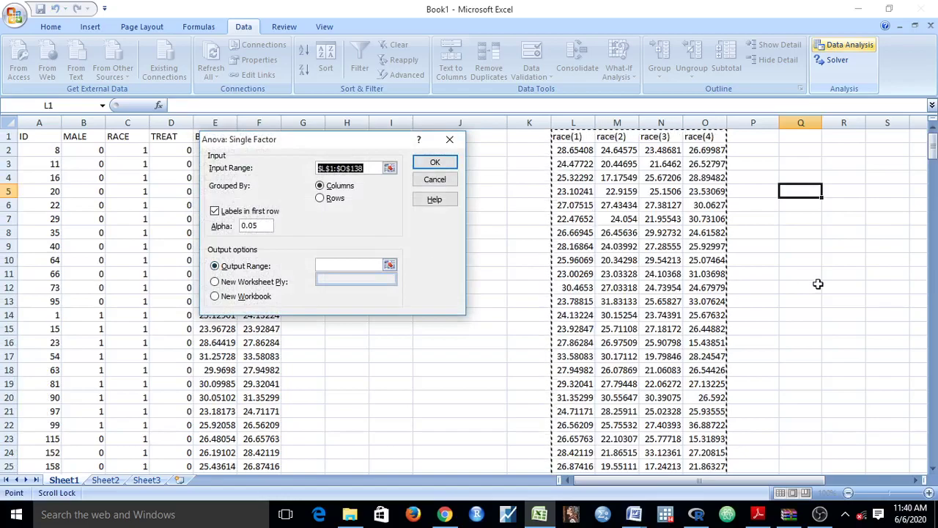
pyautogui.click(360, 266)
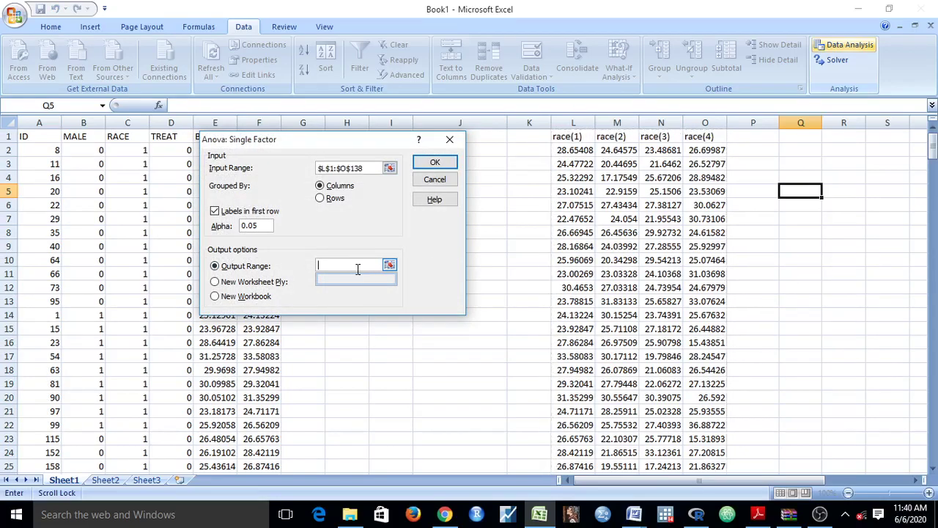
pyautogui.click(866, 256)
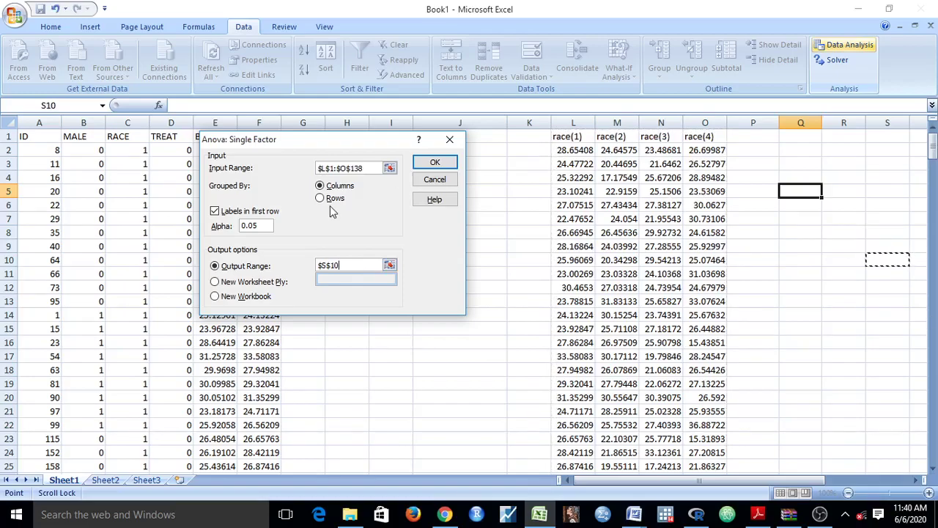
pyautogui.click(445, 161)
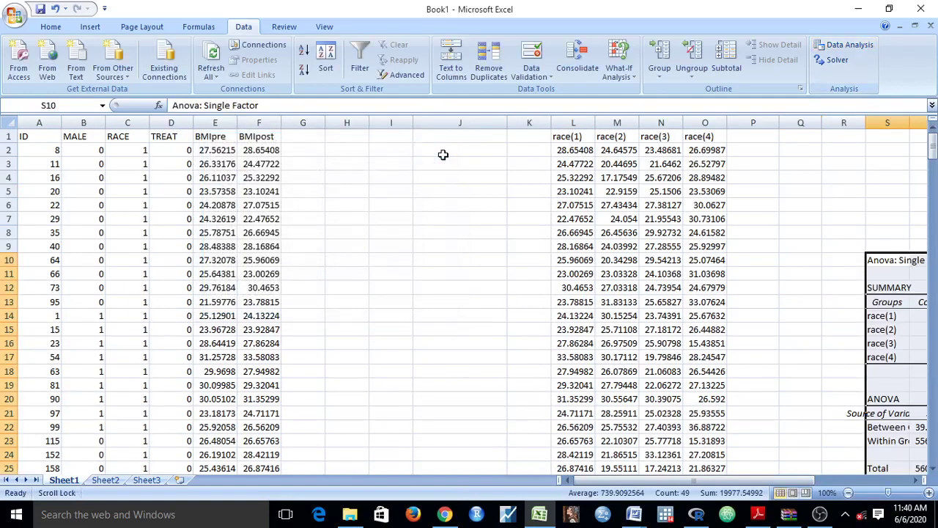
# Examine the ANOVA output's summary table, including the average and variance for race(4)
pyautogui.moveTo(663, 479); pyautogui.dragTo(791, 472)
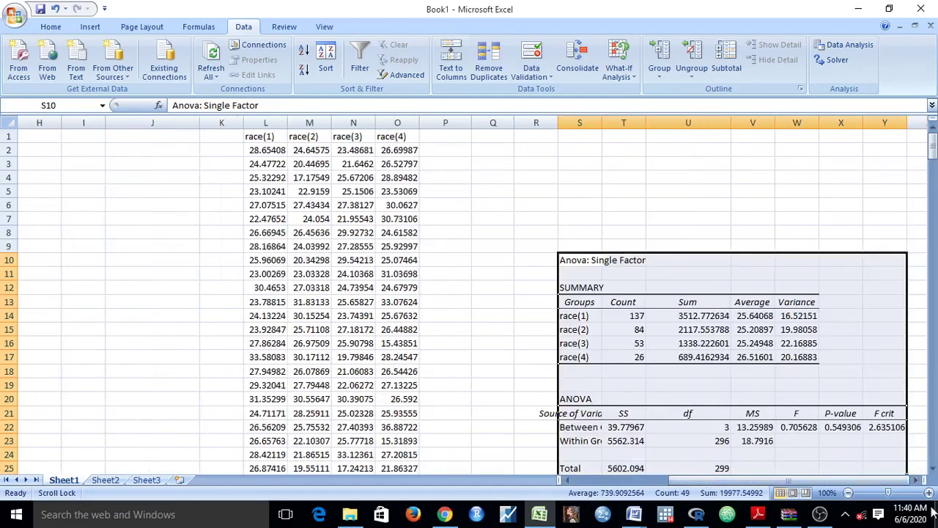
pyautogui.click(932, 467)
pyautogui.click(933, 467)
pyautogui.click(933, 467)
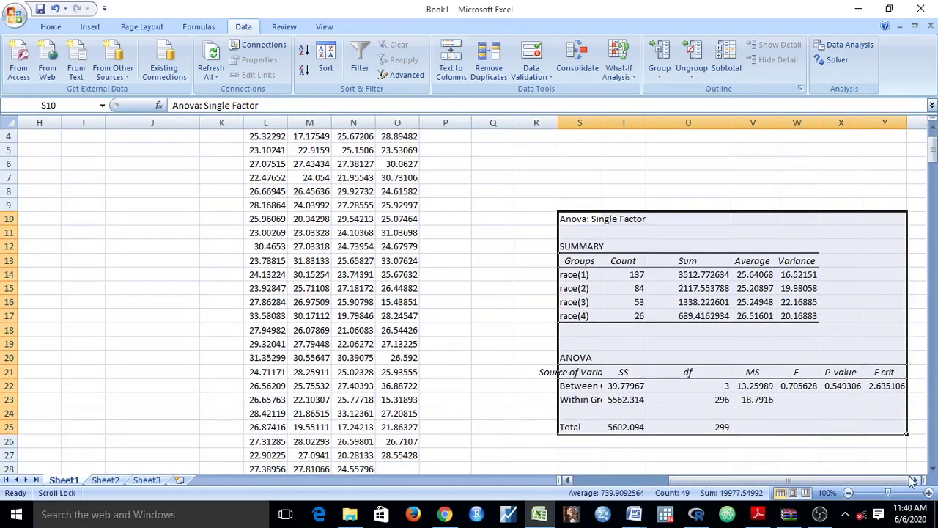
pyautogui.click(916, 480)
pyautogui.click(915, 480)
pyautogui.click(916, 480)
pyautogui.click(916, 480)
pyautogui.click(916, 480)
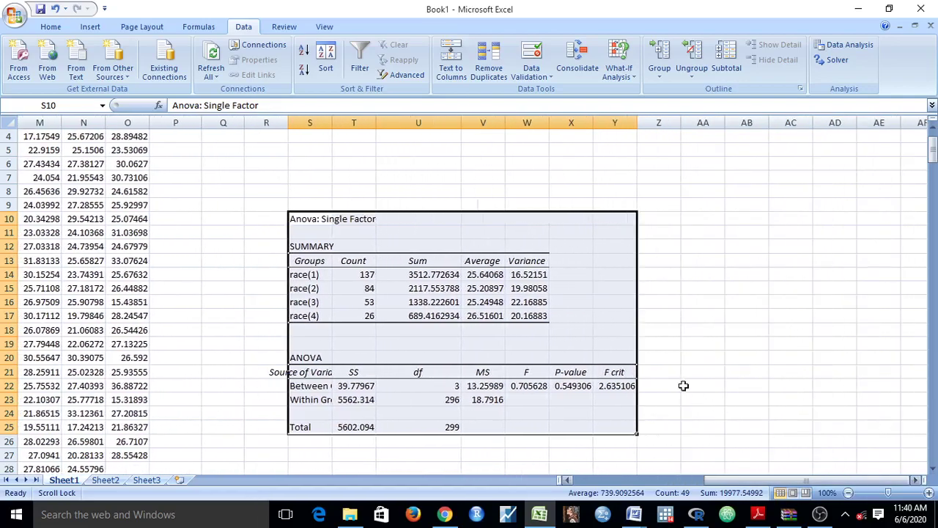
pyautogui.click(676, 378)
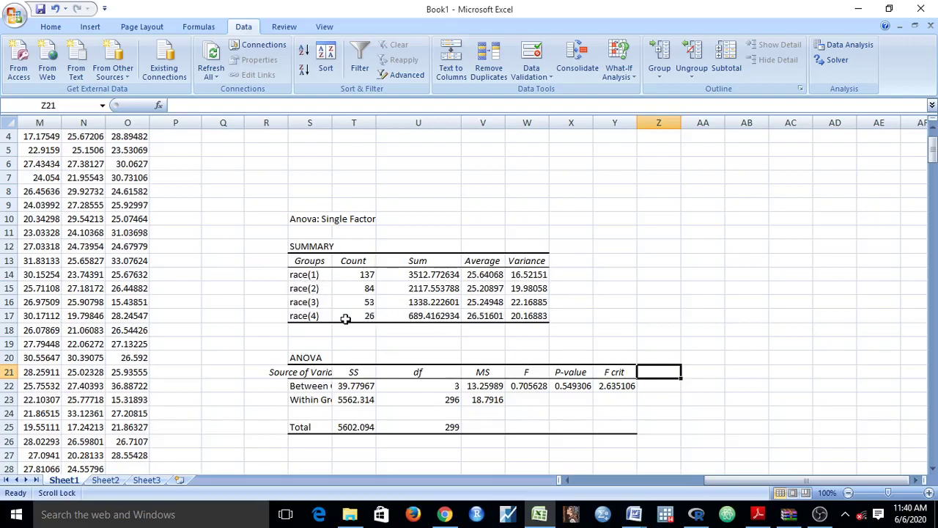
pyautogui.click(485, 315)
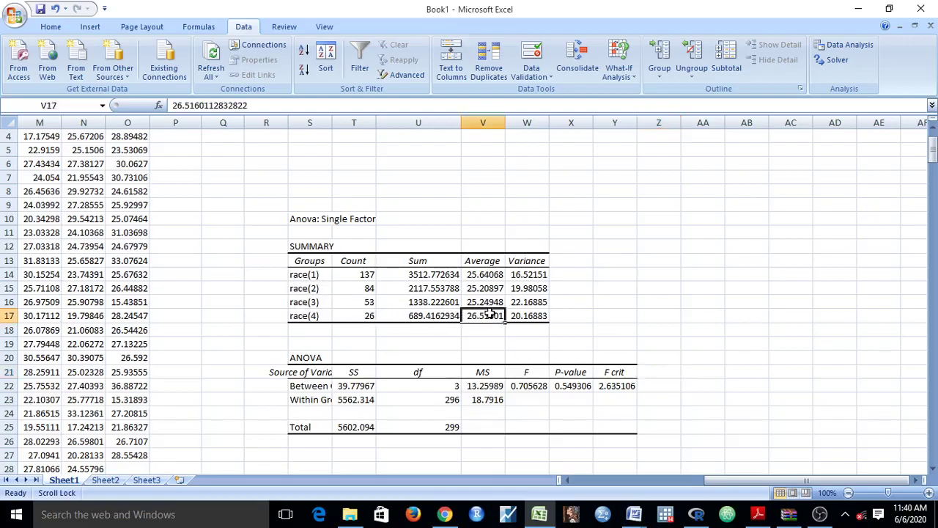
pyautogui.click(524, 313)
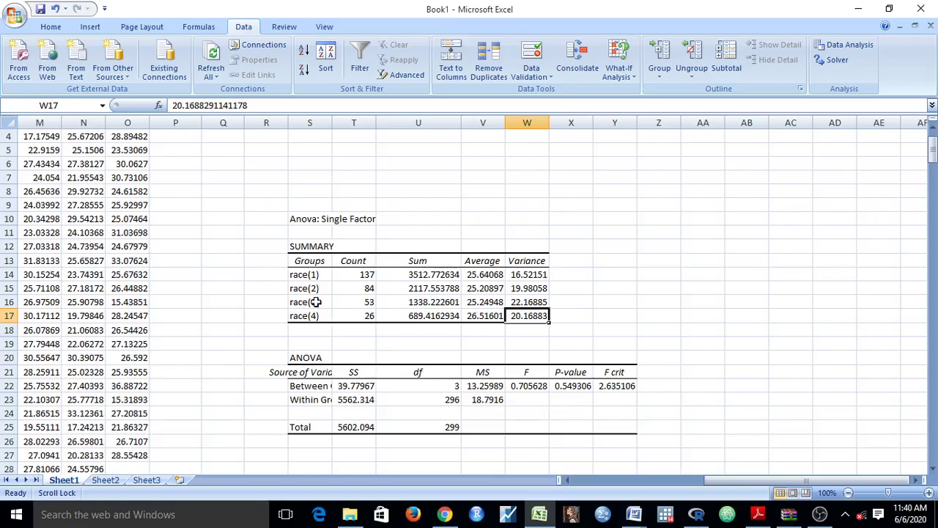
# Widen column S to fit the Source of Variation labels, and check the Within Groups and Between Groups rows
pyautogui.moveTo(332, 122); pyautogui.dragTo(377, 122)
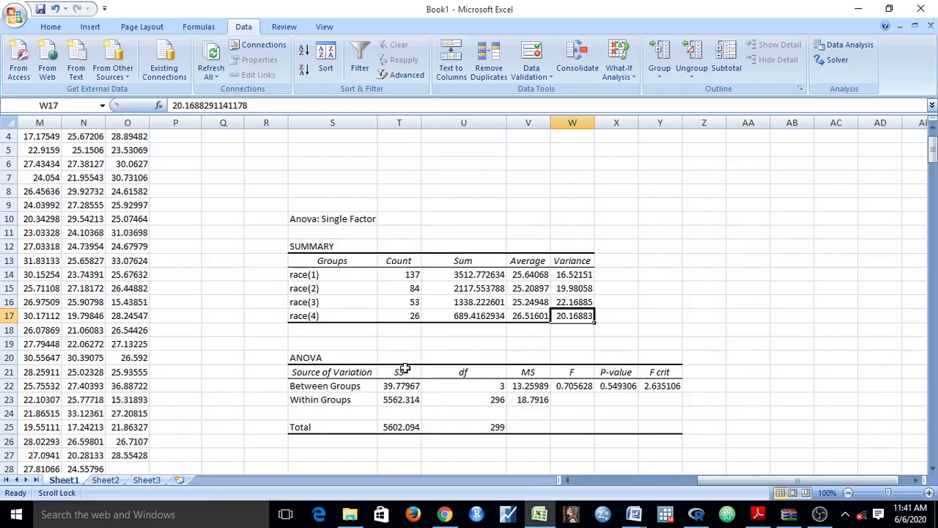
pyautogui.click(360, 398)
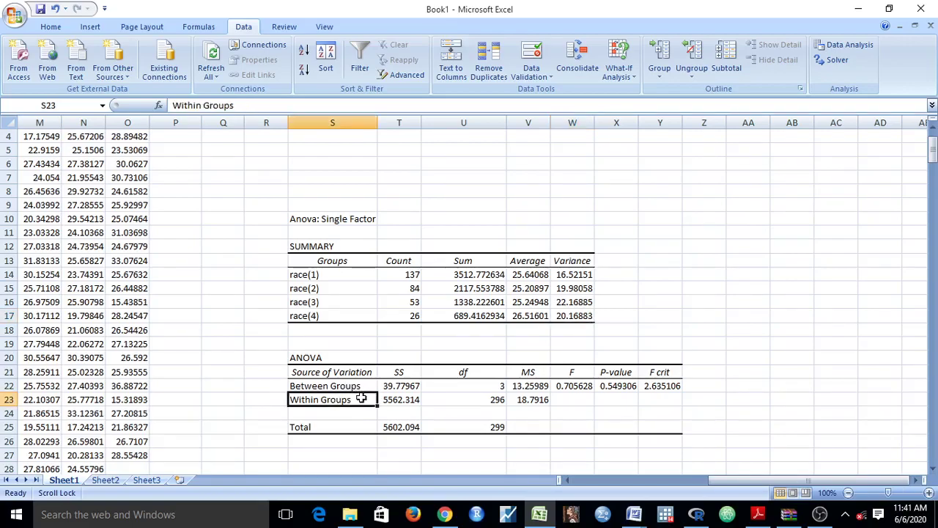
pyautogui.click(360, 385)
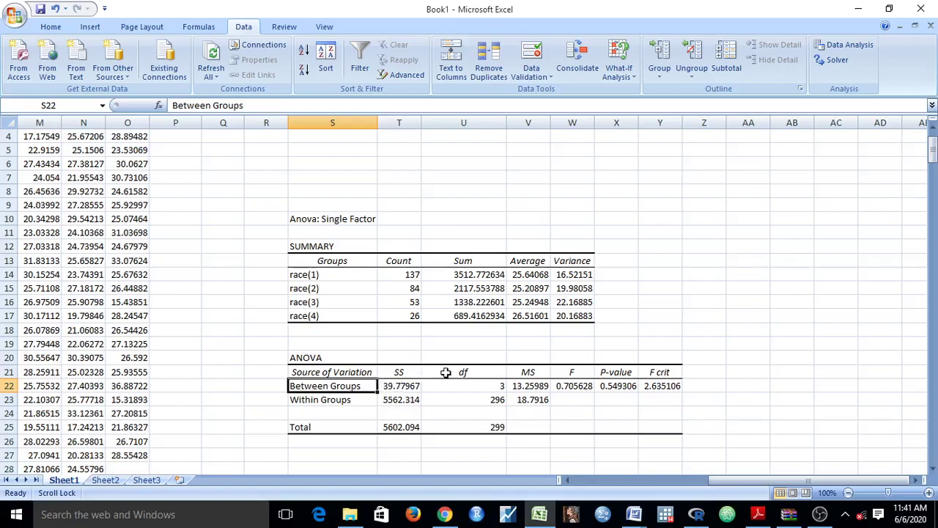
# Examine the degrees of freedom in the ANOVA table and how the sums of squares lead to the MS values
pyautogui.click(469, 374)
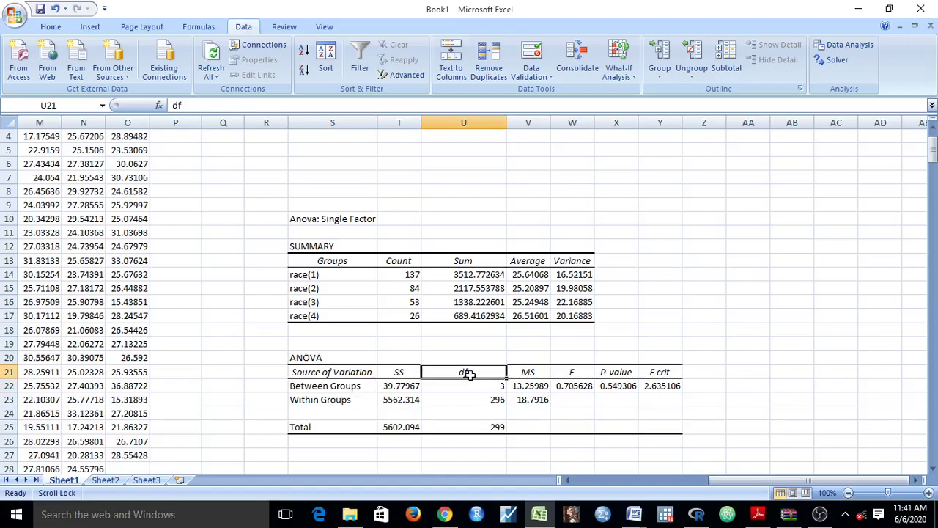
pyautogui.click(454, 386)
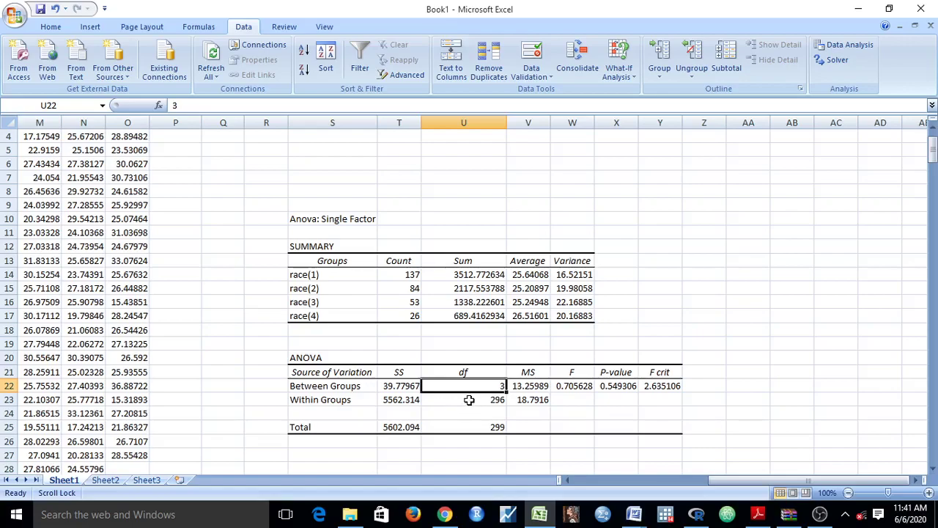
pyautogui.click(469, 399)
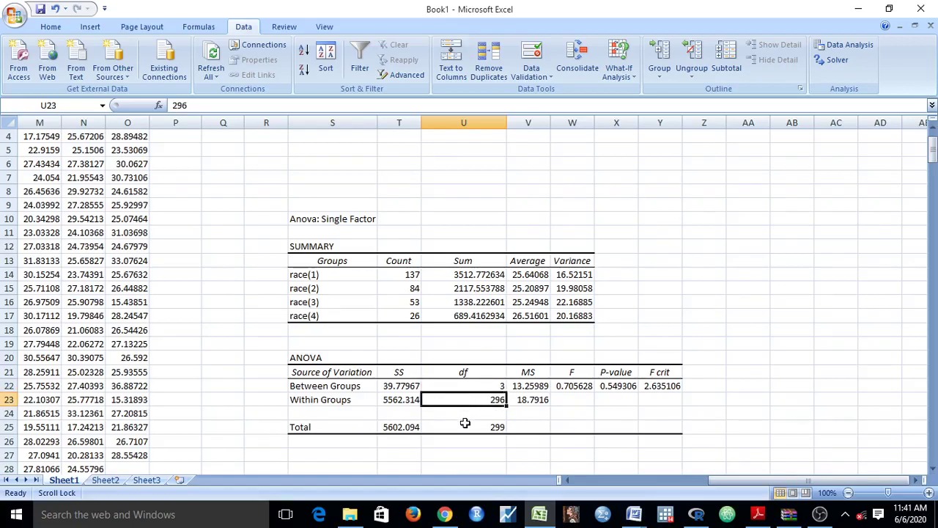
pyautogui.click(466, 428)
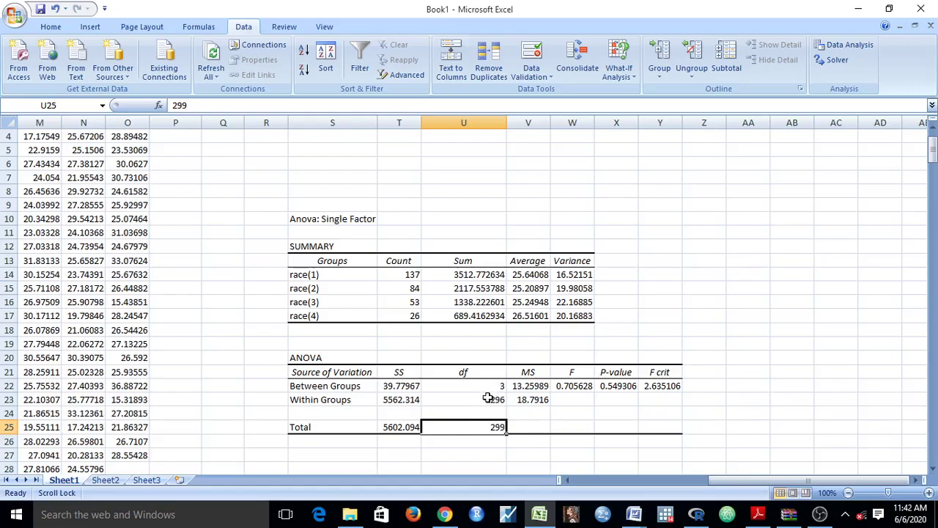
pyautogui.click(488, 398)
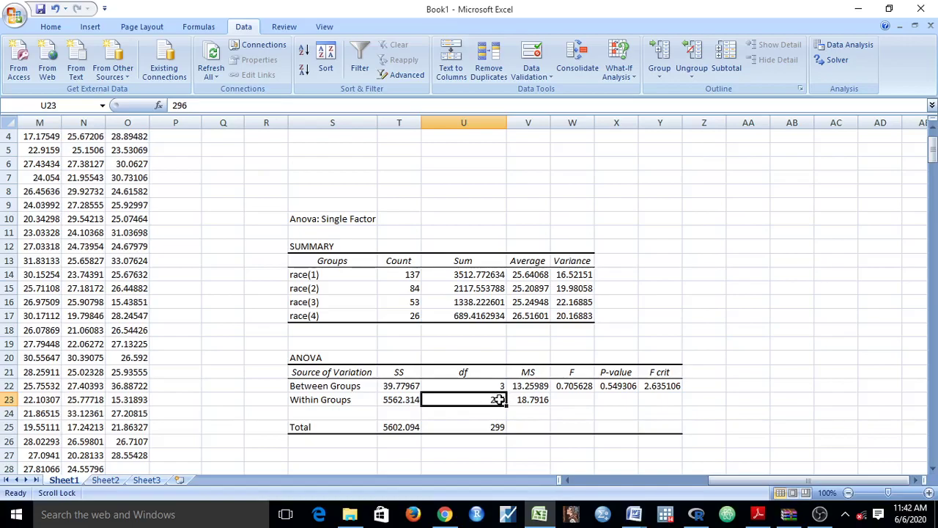
pyautogui.click(535, 383)
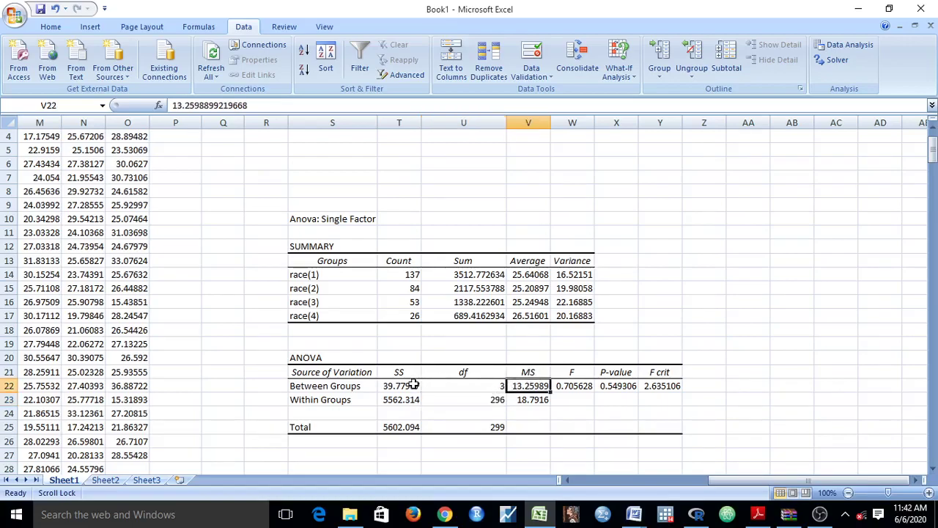
pyautogui.click(412, 384)
pyautogui.click(488, 384)
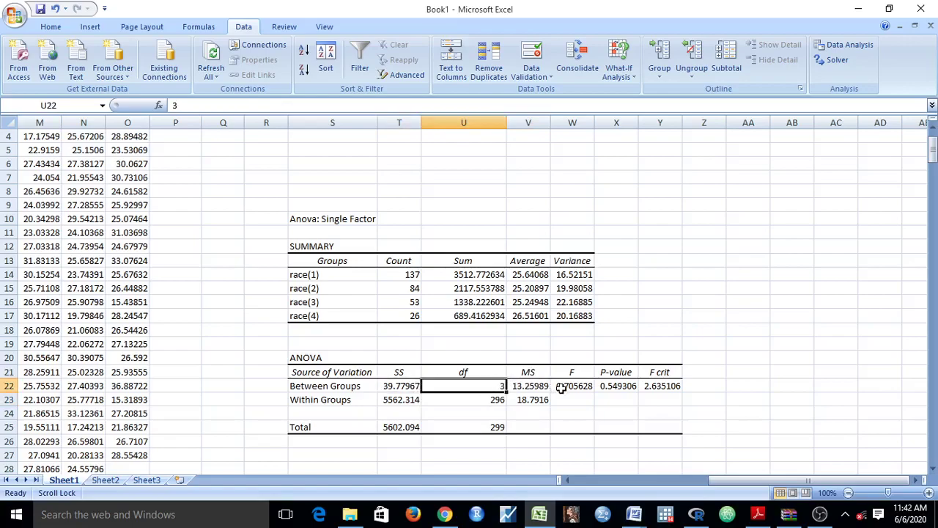
pyautogui.click(560, 387)
pyautogui.click(401, 399)
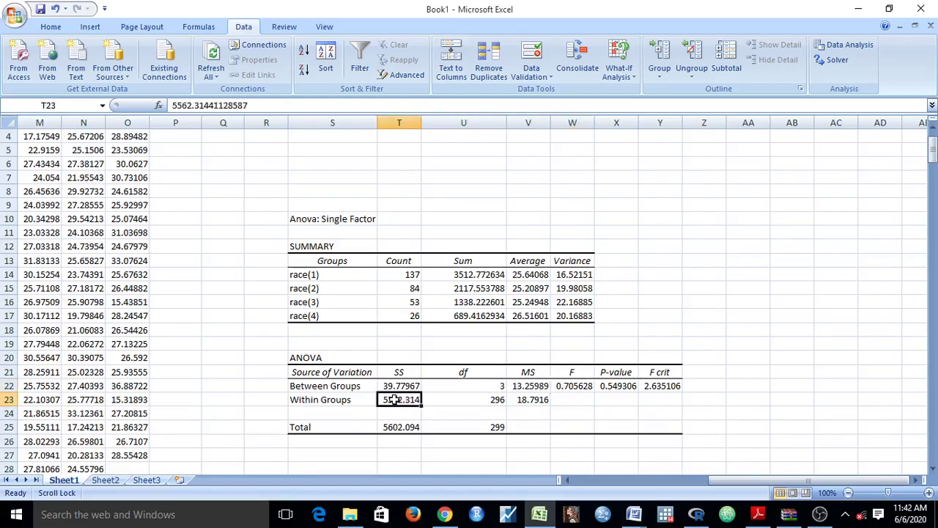
pyautogui.click(533, 400)
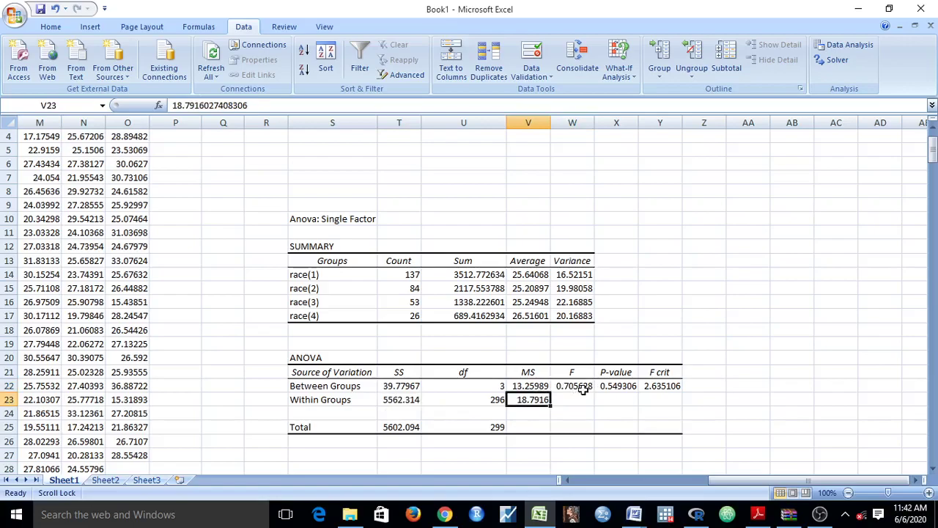
pyautogui.click(539, 386)
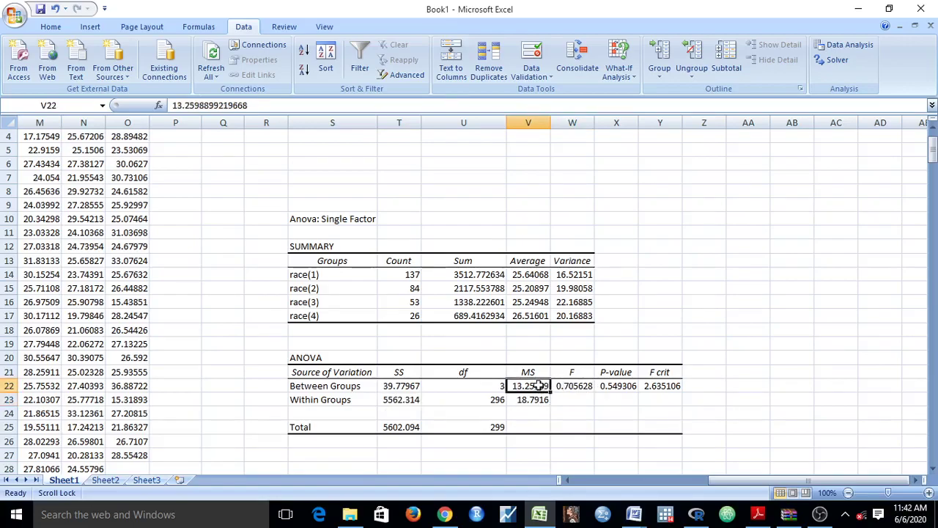
# Check the F statistic by calculating =V22/V23 in W24, and clear that cell
pyautogui.click(583, 412)
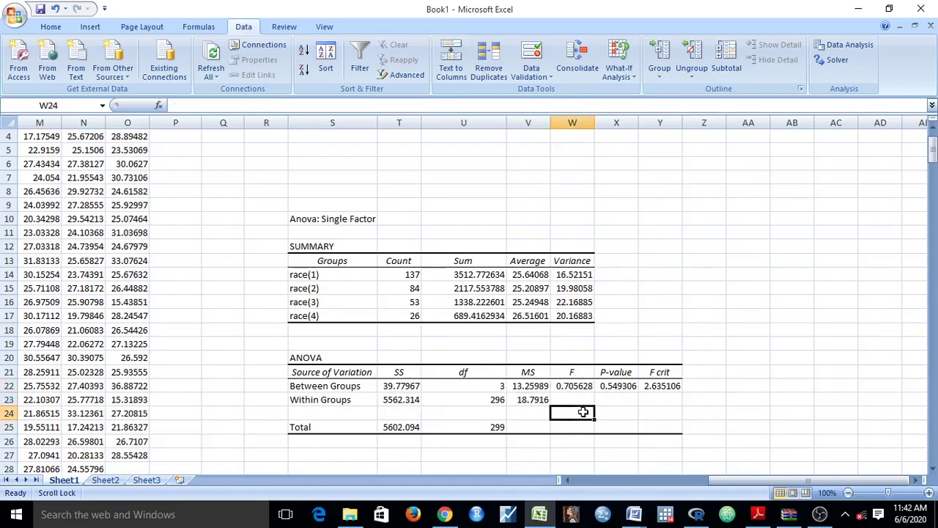
pyautogui.write('=')
pyautogui.click(512, 386)
pyautogui.write('/')
pyautogui.click(517, 399)
pyautogui.press('Return')
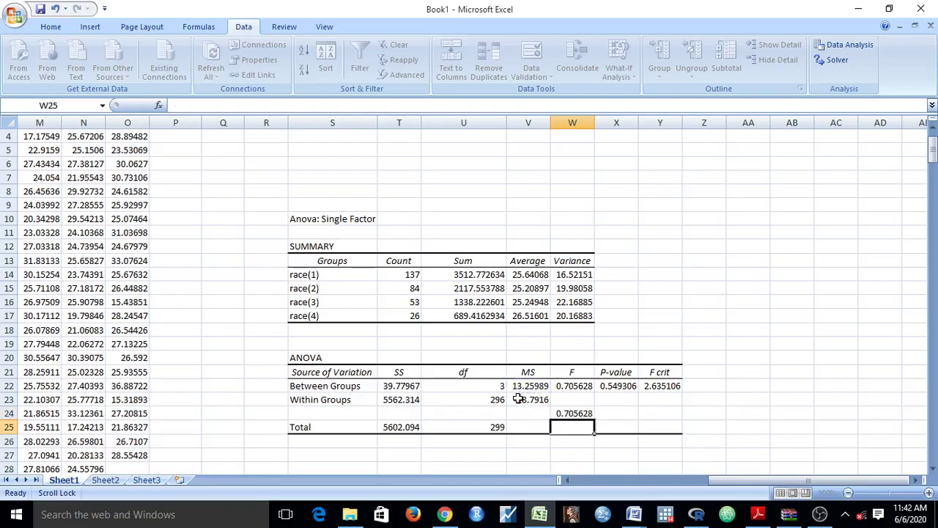
pyautogui.click(577, 413)
pyautogui.press('Delete')
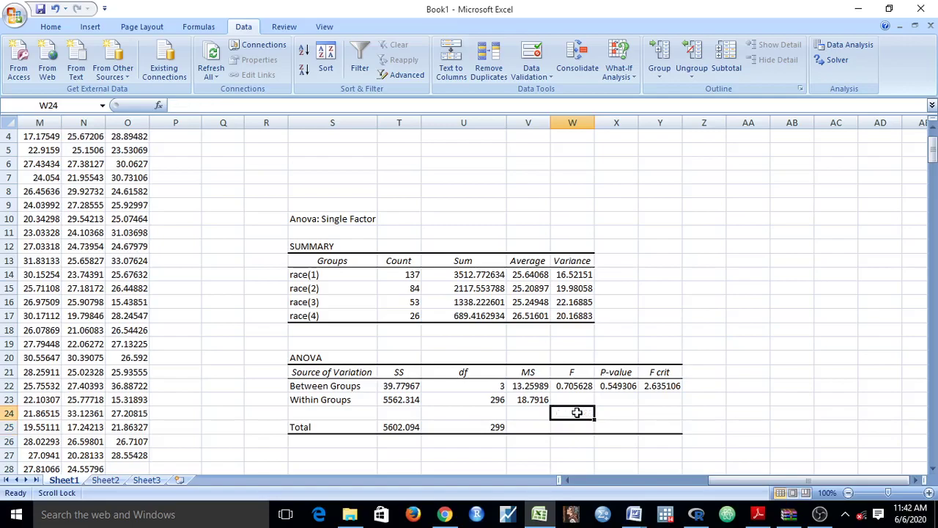
# Examine the P-value and F crit, compare them with the race hypotheses in the Word document, and return to the Excel workbook
pyautogui.click(620, 386)
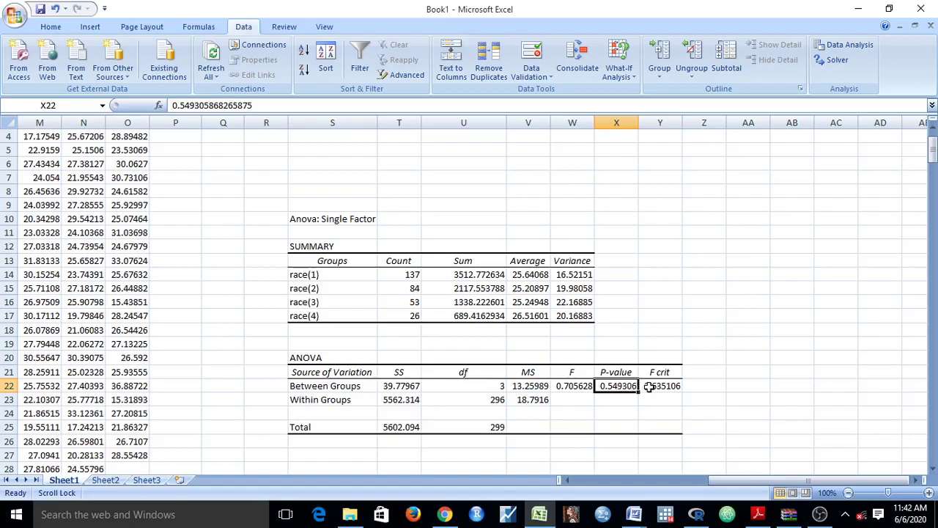
pyautogui.click(649, 386)
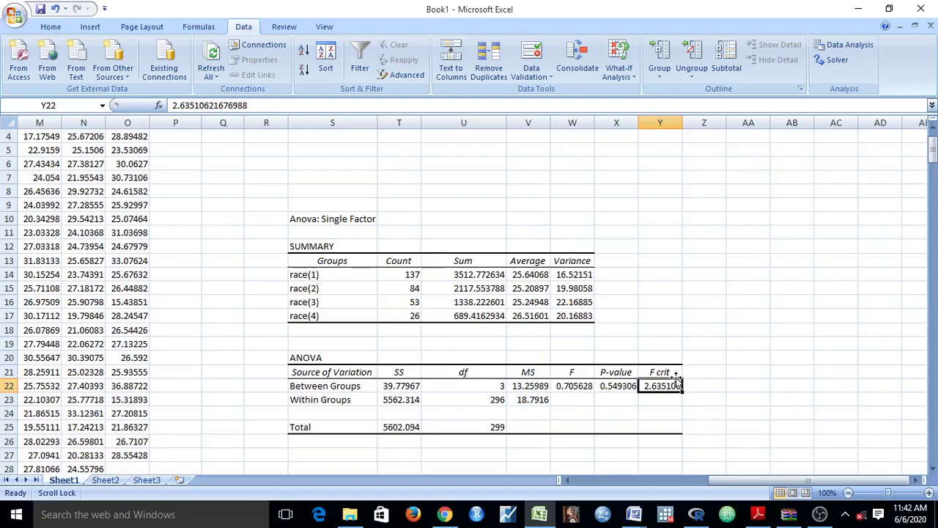
pyautogui.click(608, 386)
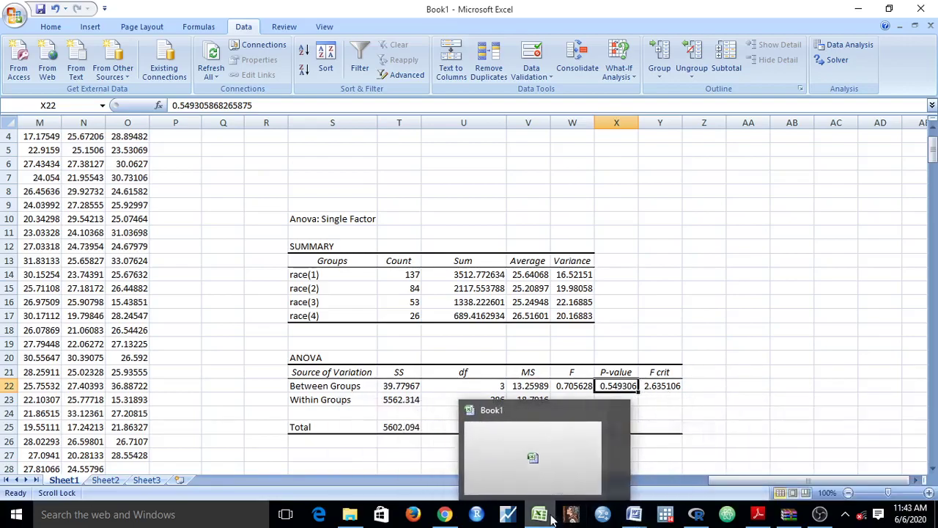
pyautogui.click(632, 515)
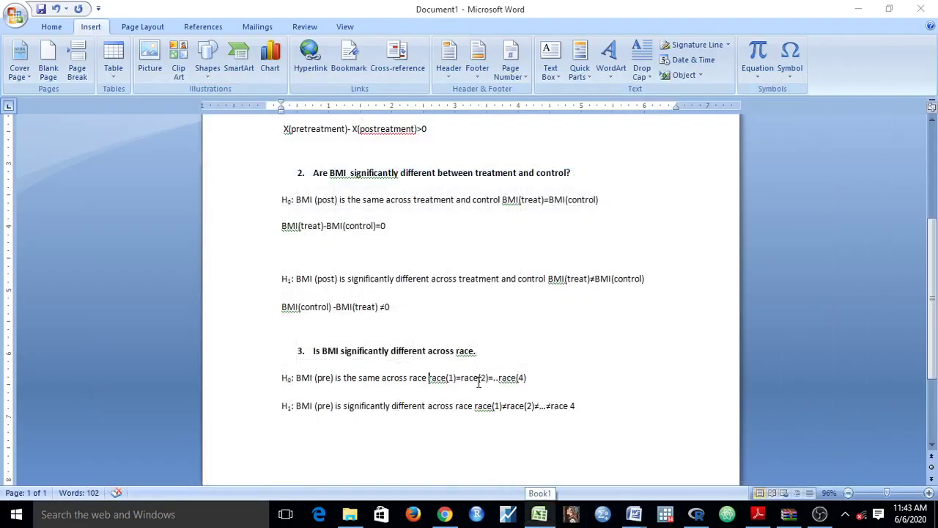
pyautogui.click(540, 516)
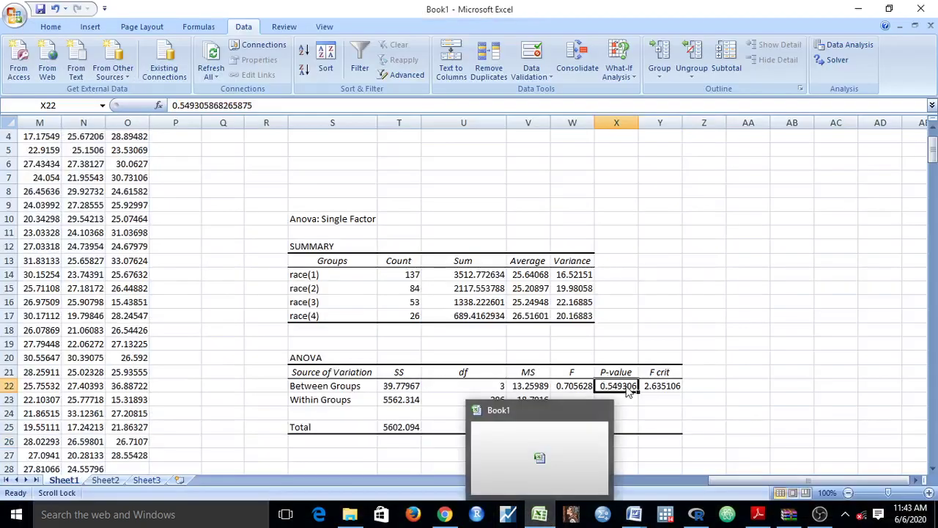